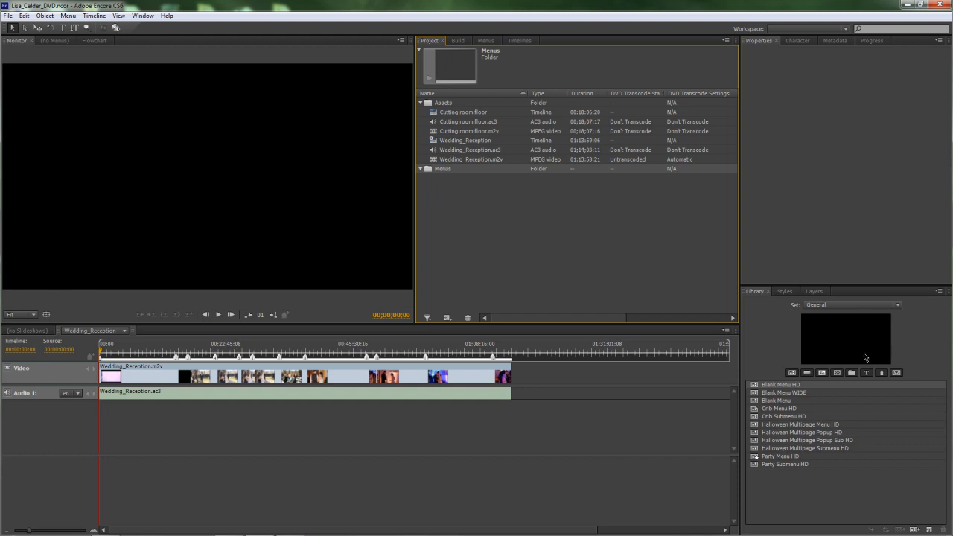
Step: Switch the Library panel's menu set to Precomposed to list the ZK01 wedding templates
{"action": "left_click", "coordinate": [900, 306]}
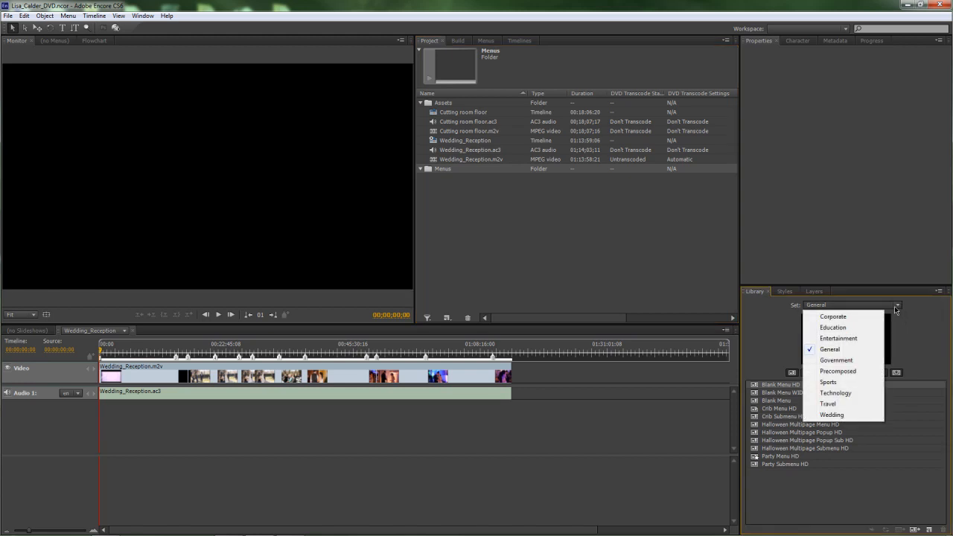
{"action": "left_click", "coordinate": [853, 371]}
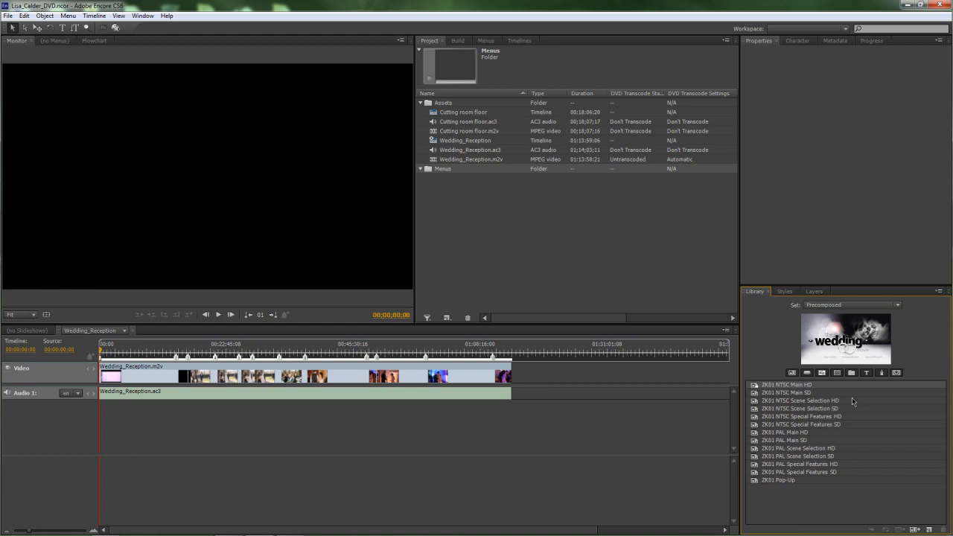
{"action": "left_click", "coordinate": [203, 82]}
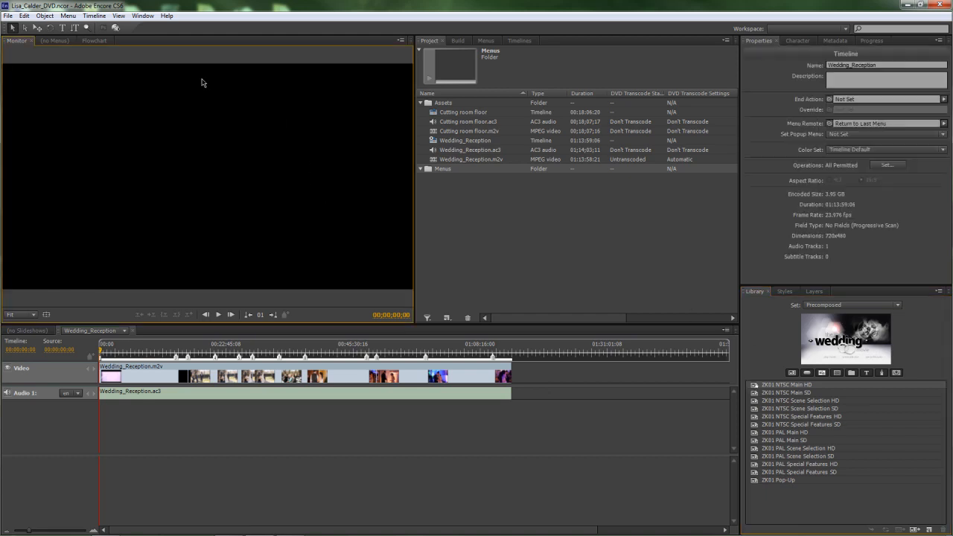
Step: Preview ZK01 NTSC Main SD and drag it into the Project panel as a menu
{"action": "left_click", "coordinate": [776, 391]}
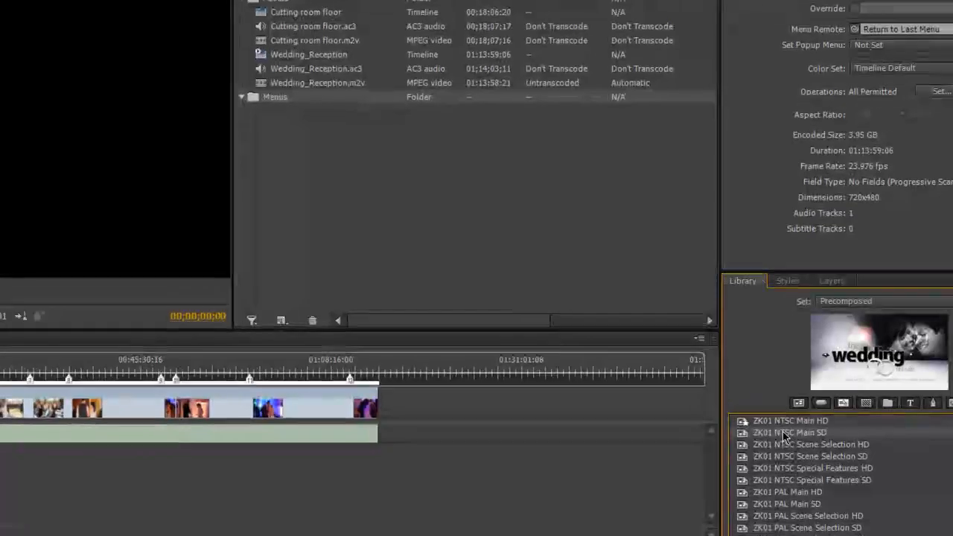
{"action": "left_click_drag", "start_coordinate": [770, 436], "coordinate": [255, 94]}
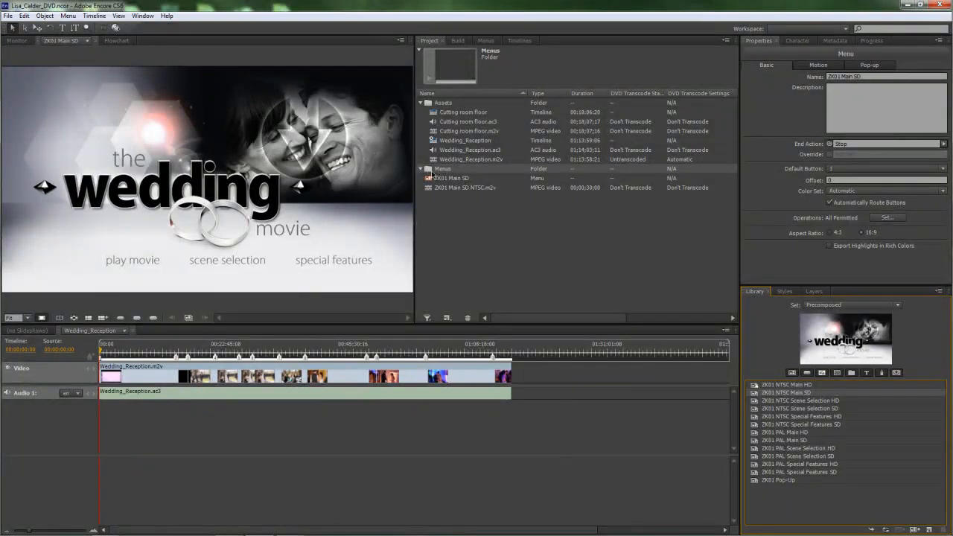
Step: Import ZK01 NTSC Scene Selection SD as a menu, then preview the Special Features and PAL Main templates
{"action": "double_click", "coordinate": [791, 409]}
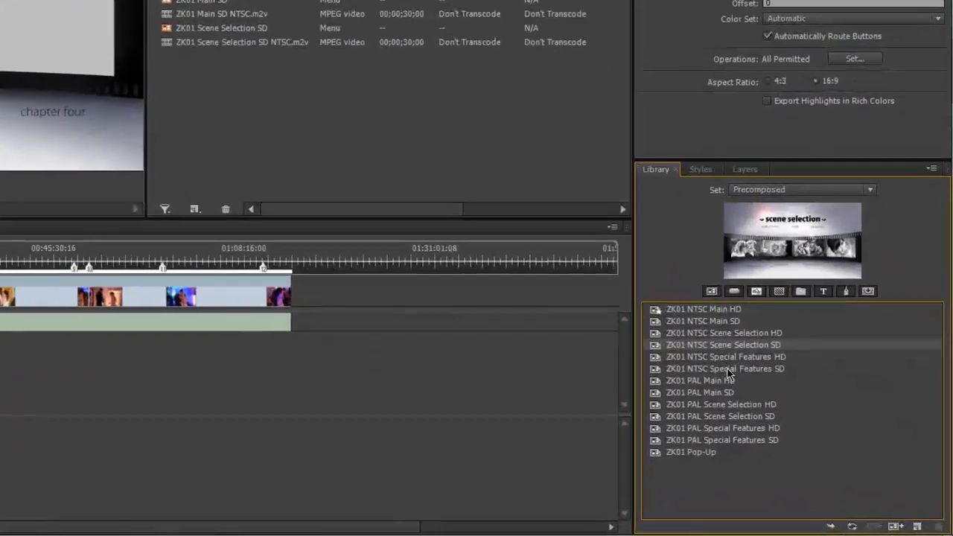
{"action": "left_click", "coordinate": [803, 427]}
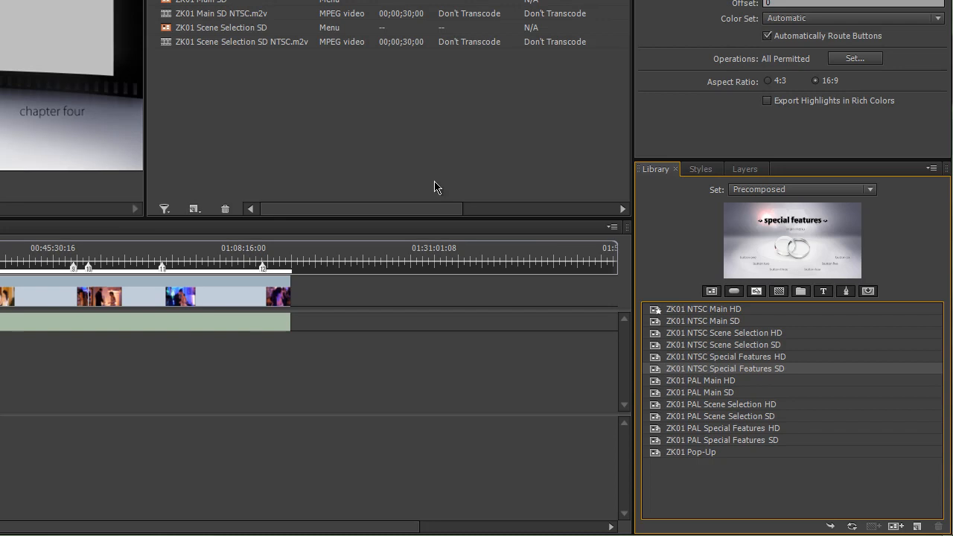
{"action": "left_click", "coordinate": [714, 392]}
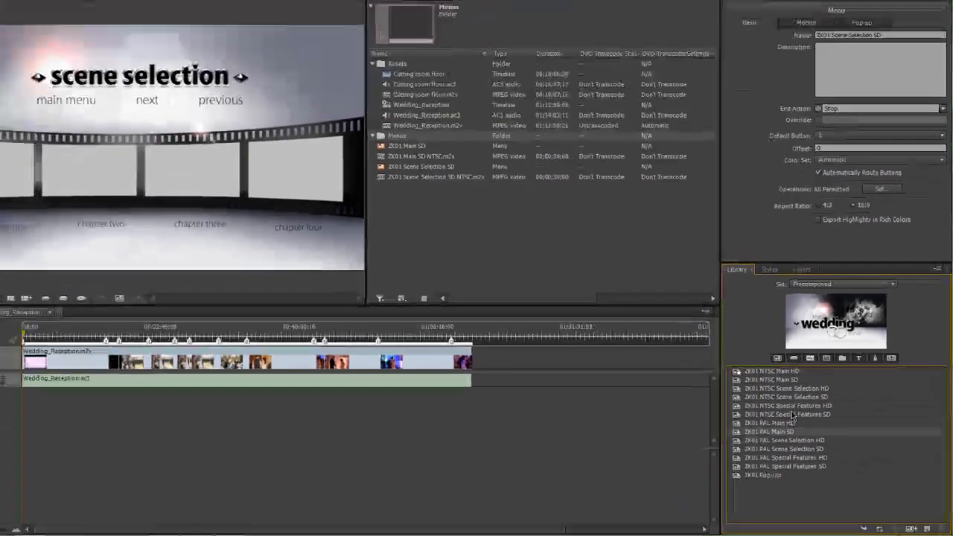
{"action": "left_click", "coordinate": [744, 372]}
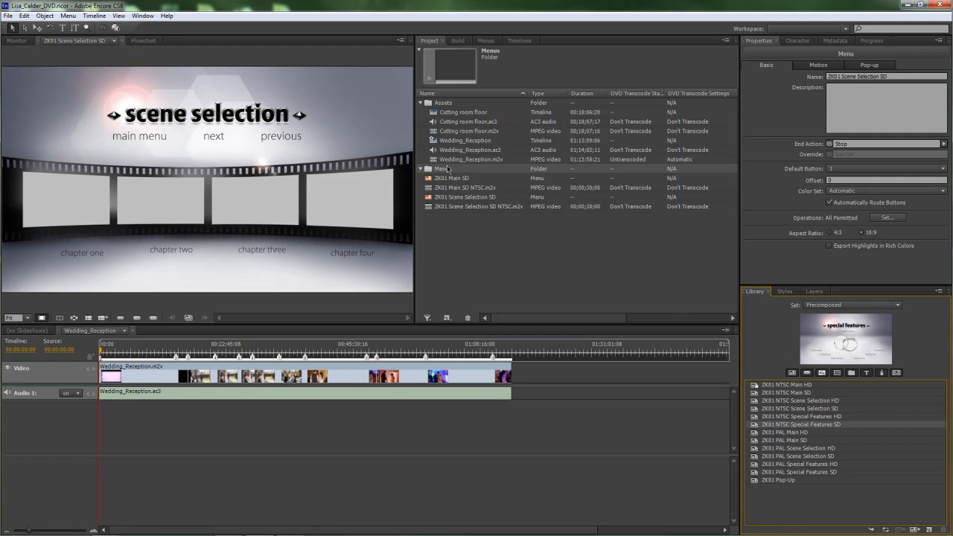
Step: Set ZK01 Main SD as the disc's First Play and open it in the Monitor
{"action": "left_click", "coordinate": [446, 123]}
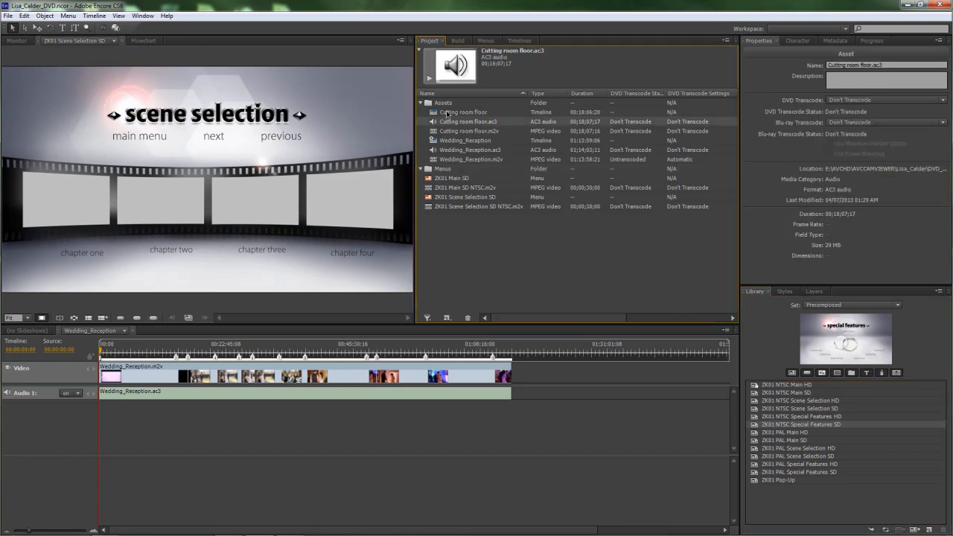
{"action": "left_click", "coordinate": [448, 112]}
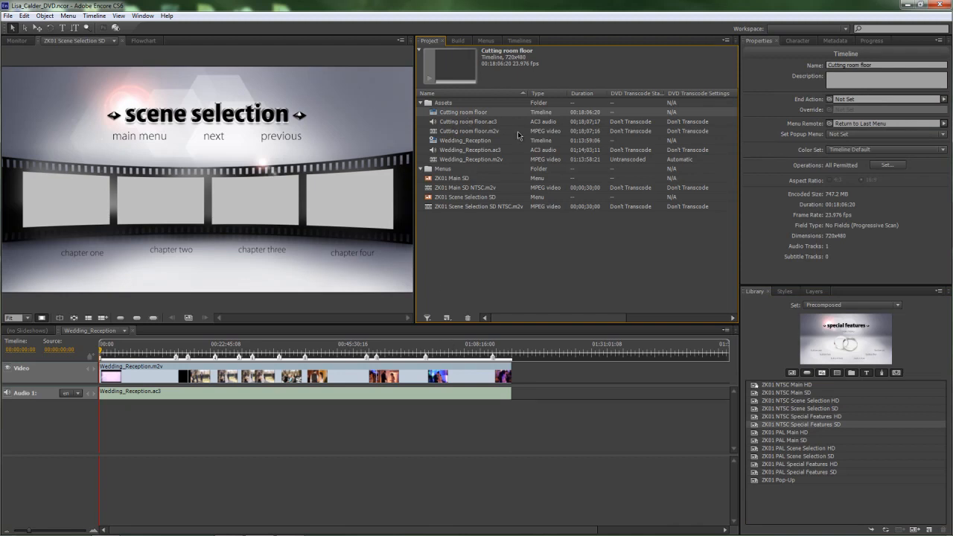
{"action": "left_click", "coordinate": [451, 179]}
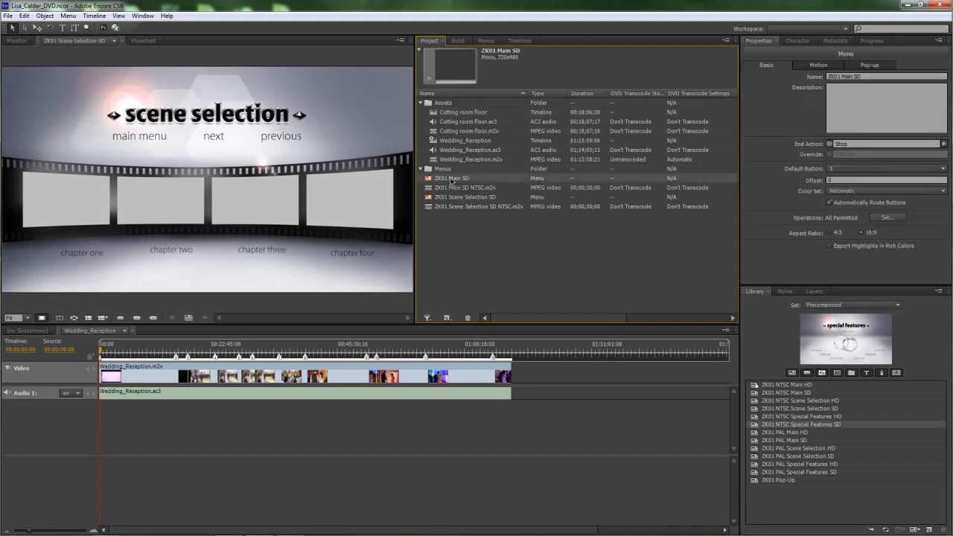
{"action": "right_click", "coordinate": [451, 182]}
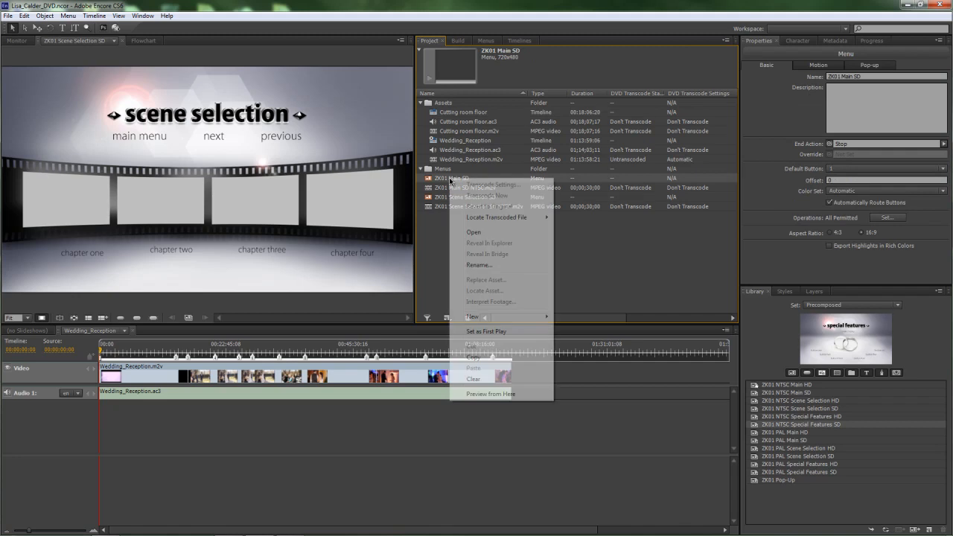
{"action": "left_click", "coordinate": [475, 334]}
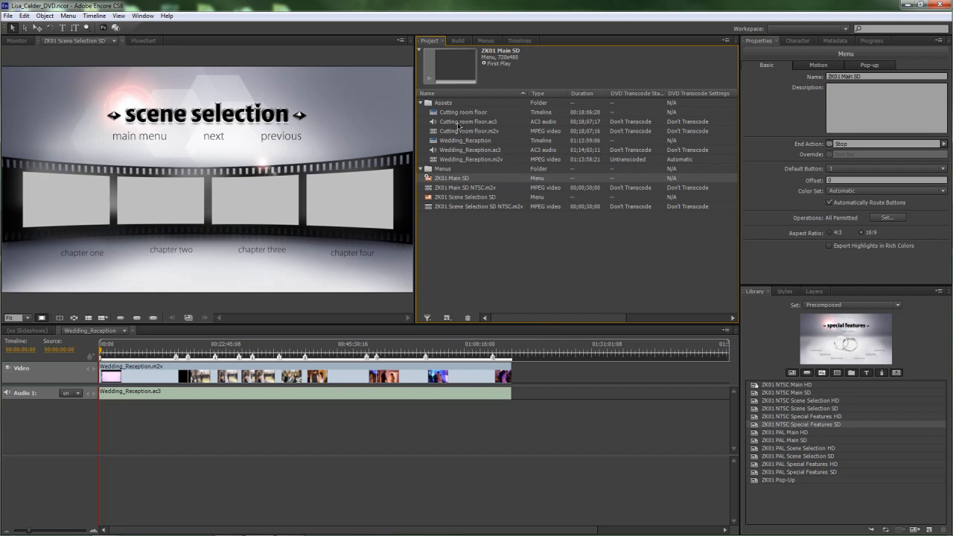
{"action": "double_click", "coordinate": [444, 180]}
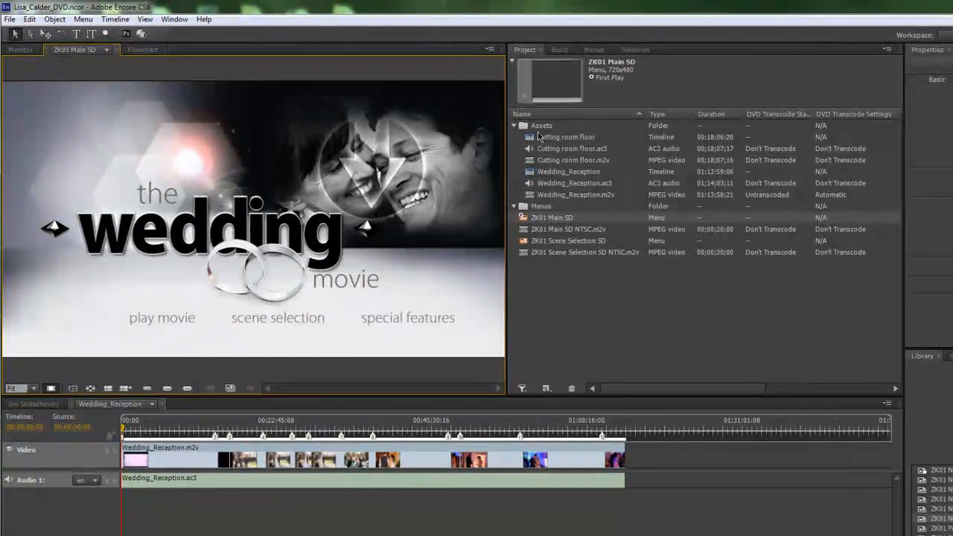
{"action": "left_click", "coordinate": [535, 128]}
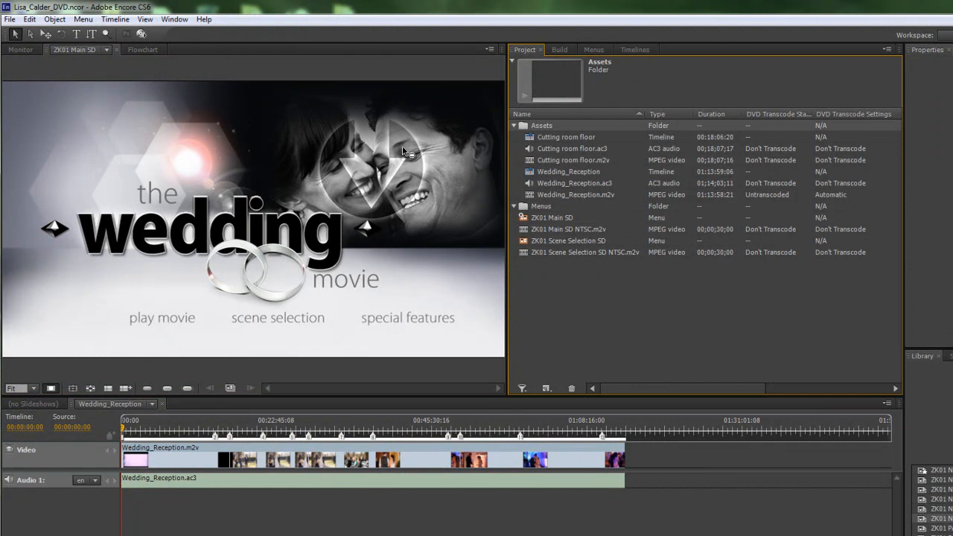
Step: Import as Asset into the Assets folder, browsing Pics > 103_PANA with extra large thumbnails
{"action": "right_click", "coordinate": [552, 125]}
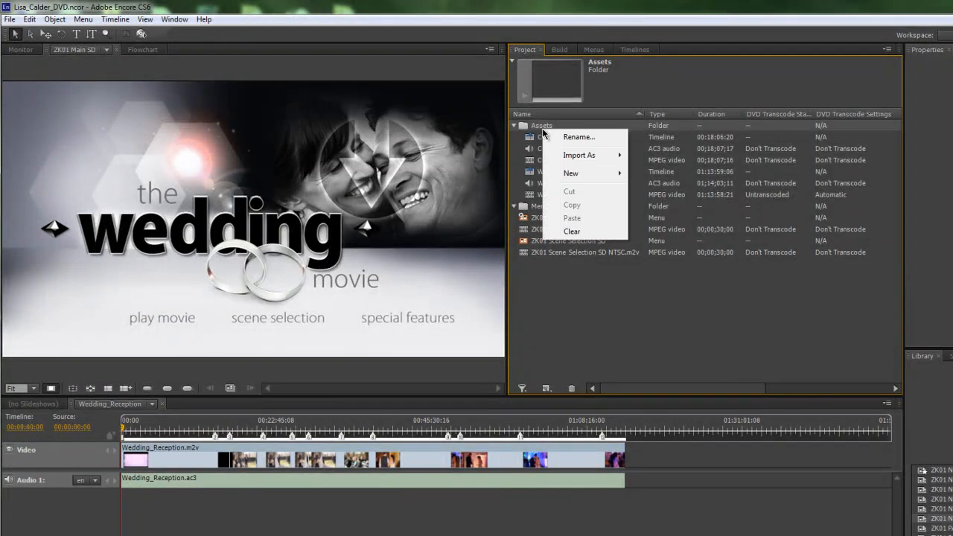
{"action": "mouse_move", "coordinate": [592, 156]}
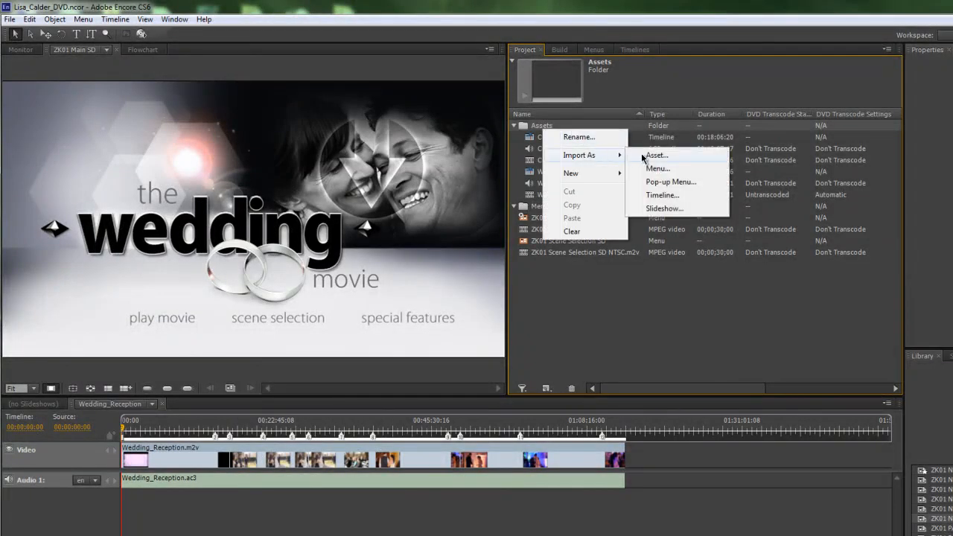
{"action": "left_click", "coordinate": [646, 155]}
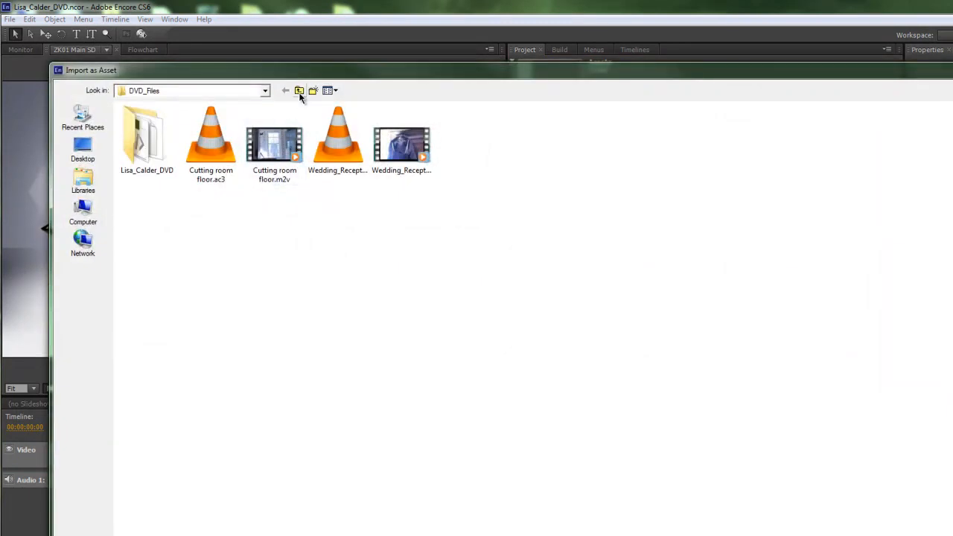
{"action": "left_click", "coordinate": [299, 92]}
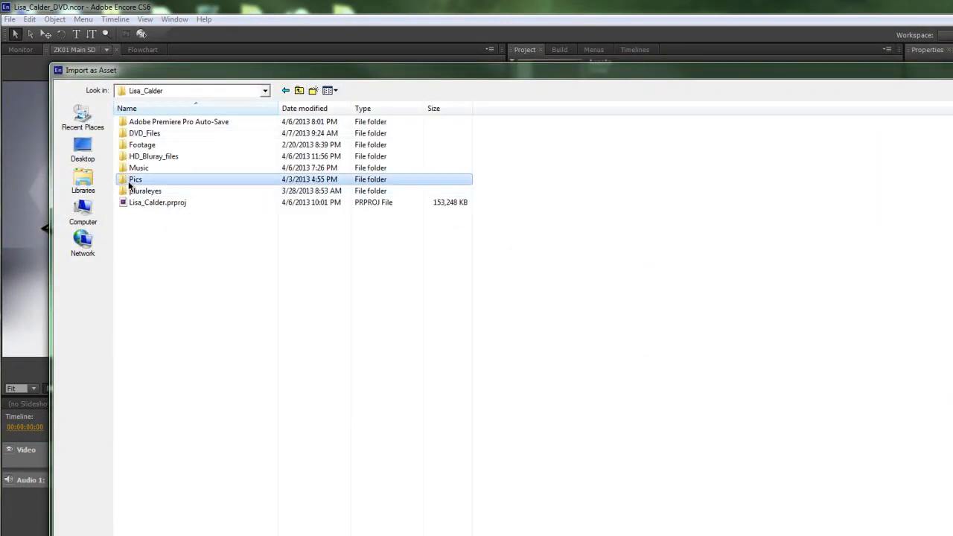
{"action": "double_click", "coordinate": [134, 179]}
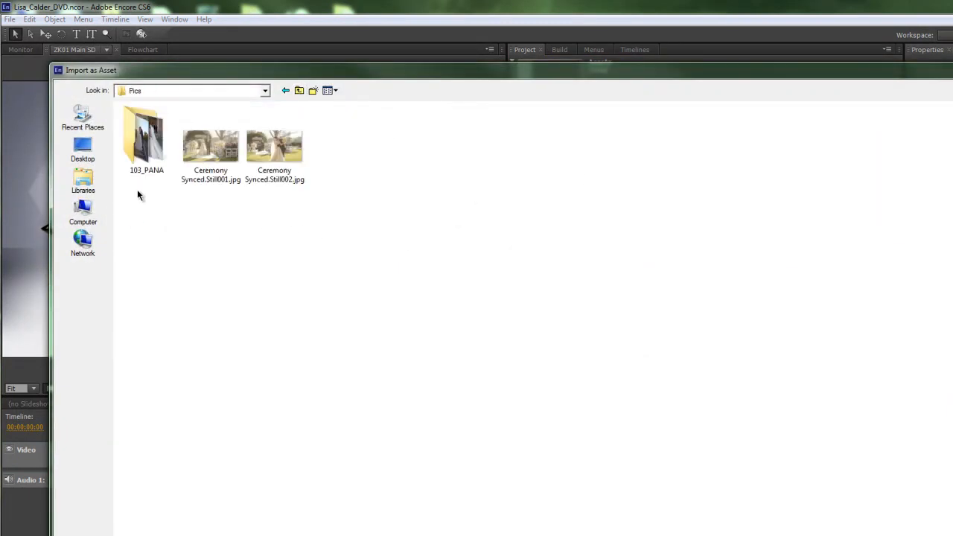
{"action": "double_click", "coordinate": [145, 138]}
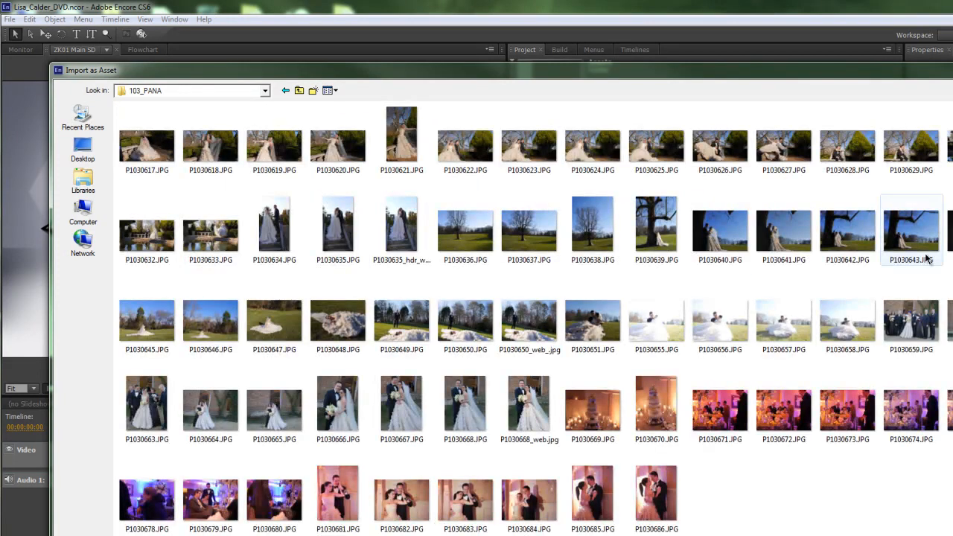
{"action": "left_click", "coordinate": [335, 91]}
{"action": "left_click", "coordinate": [367, 105]}
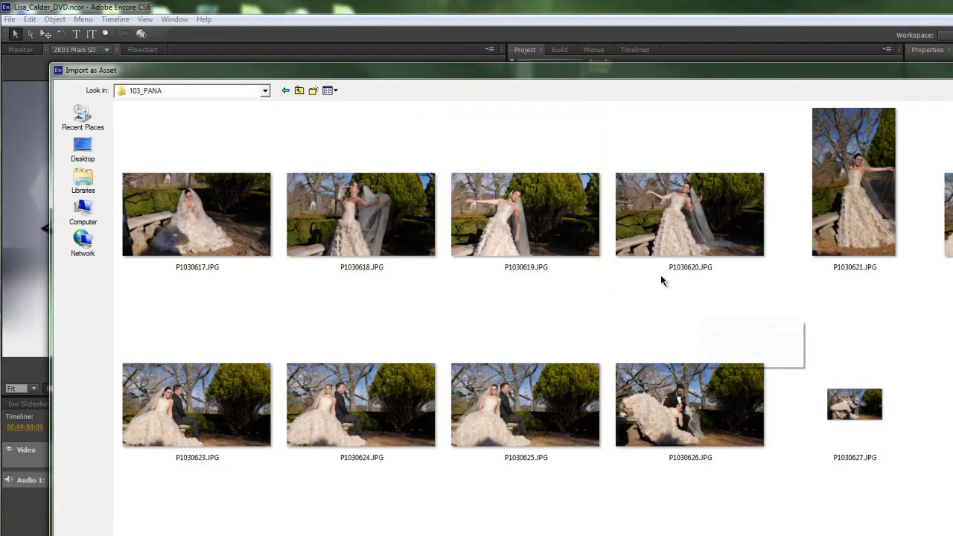
Step: Scroll through the 103_PANA photos and select the couple portrait P1030668_web.jpg
{"action": "scroll", "coordinate": [705, 337], "scroll_direction": "down", "scroll_amount": 3}
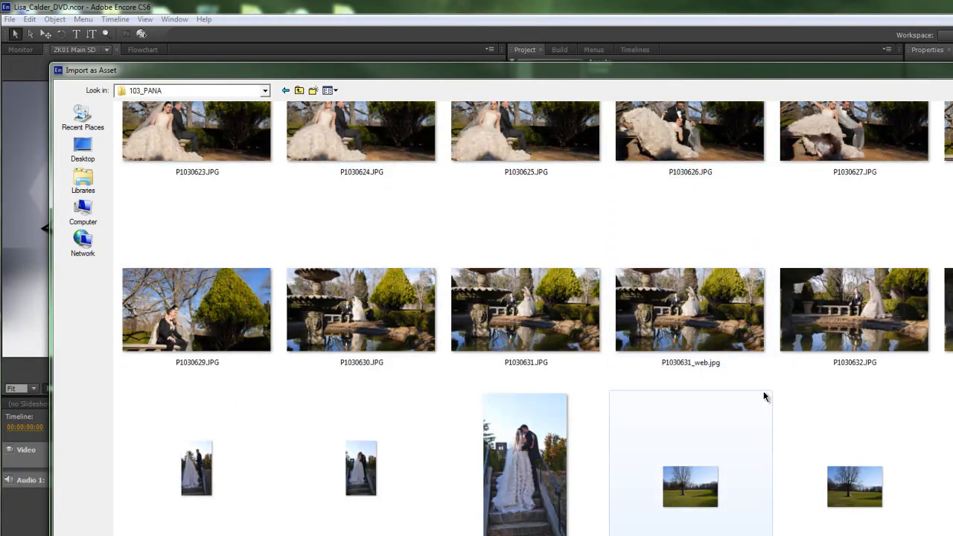
{"action": "scroll", "coordinate": [759, 414], "scroll_direction": "down", "scroll_amount": 3}
{"action": "scroll", "coordinate": [670, 409], "scroll_direction": "up", "scroll_amount": 3}
{"action": "scroll", "coordinate": [499, 481], "scroll_direction": "down", "scroll_amount": 3}
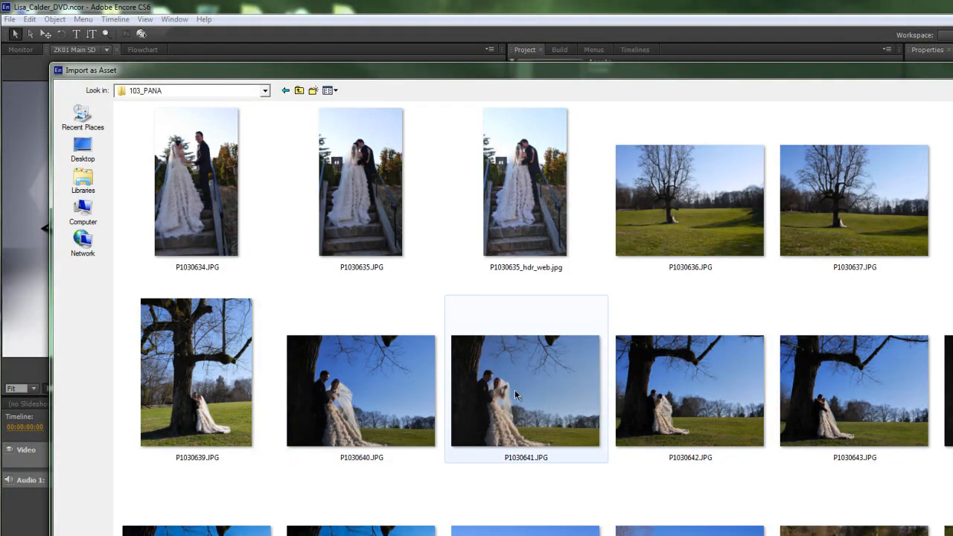
{"action": "scroll", "coordinate": [606, 444], "scroll_direction": "down", "scroll_amount": 5}
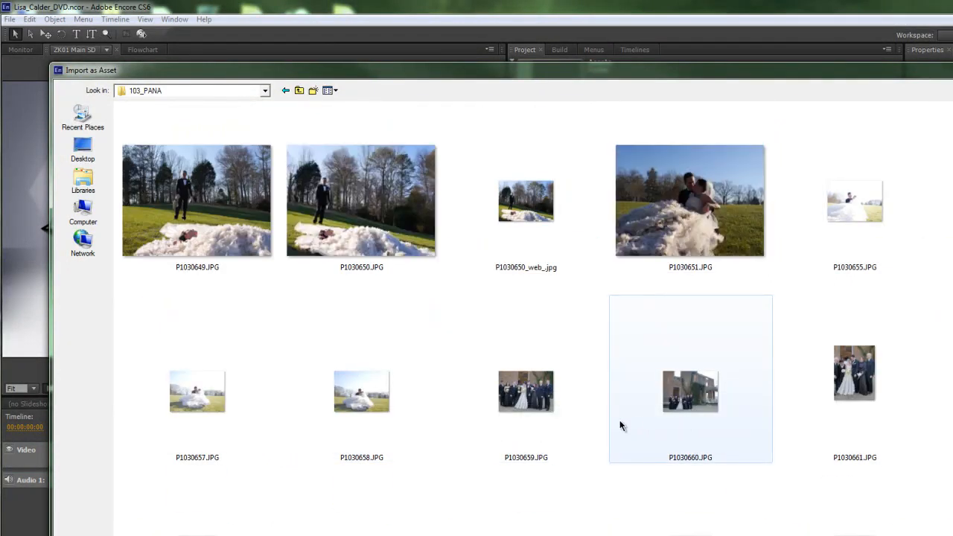
{"action": "scroll", "coordinate": [720, 416], "scroll_direction": "down", "scroll_amount": 3}
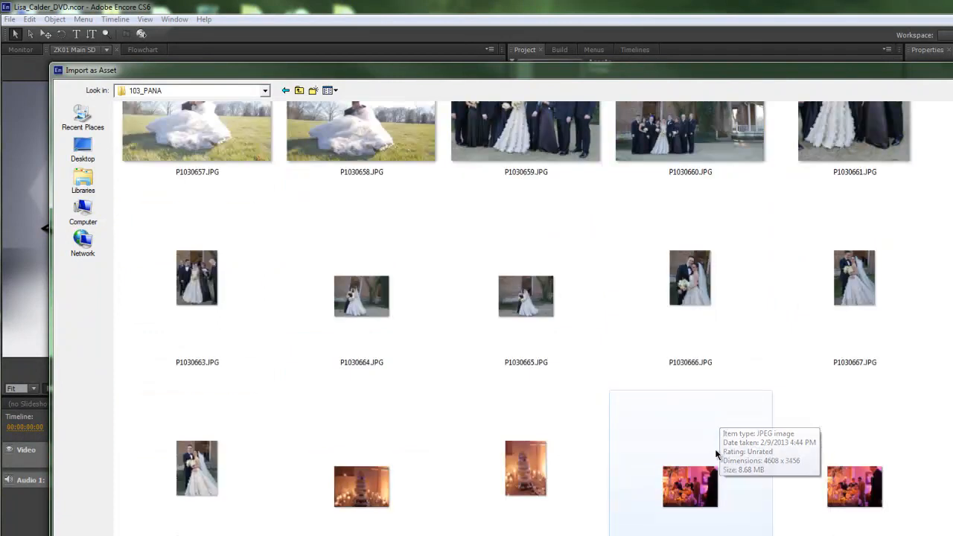
{"action": "scroll", "coordinate": [711, 422], "scroll_direction": "up", "scroll_amount": 1}
{"action": "scroll", "coordinate": [775, 427], "scroll_direction": "down", "scroll_amount": 1}
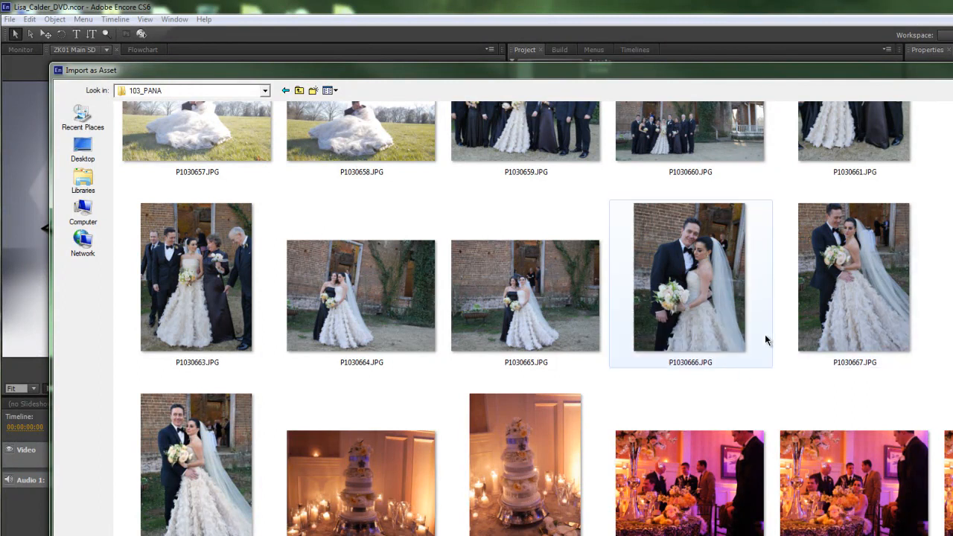
{"action": "scroll", "coordinate": [767, 382], "scroll_direction": "down", "scroll_amount": 3}
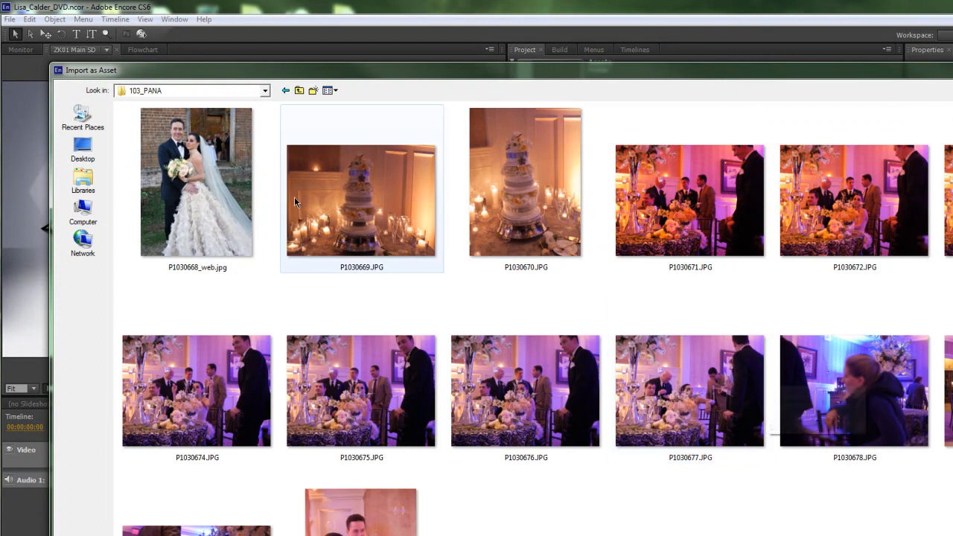
{"action": "left_click", "coordinate": [198, 212]}
{"action": "scroll", "coordinate": [284, 335], "scroll_direction": "up", "scroll_amount": 3}
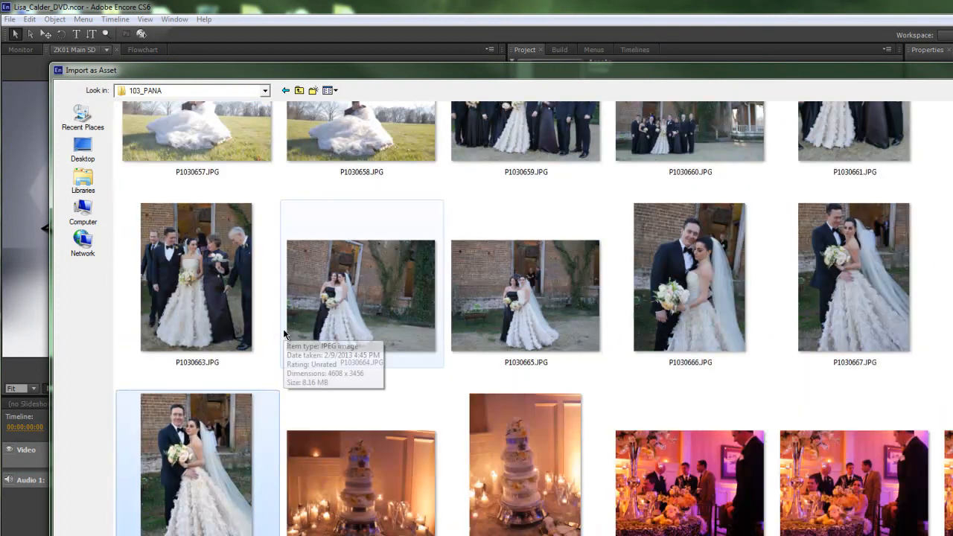
Step: Open P1030668_web.jpg in Adobe Photoshop CS6 using Open with
{"action": "right_click", "coordinate": [205, 442]}
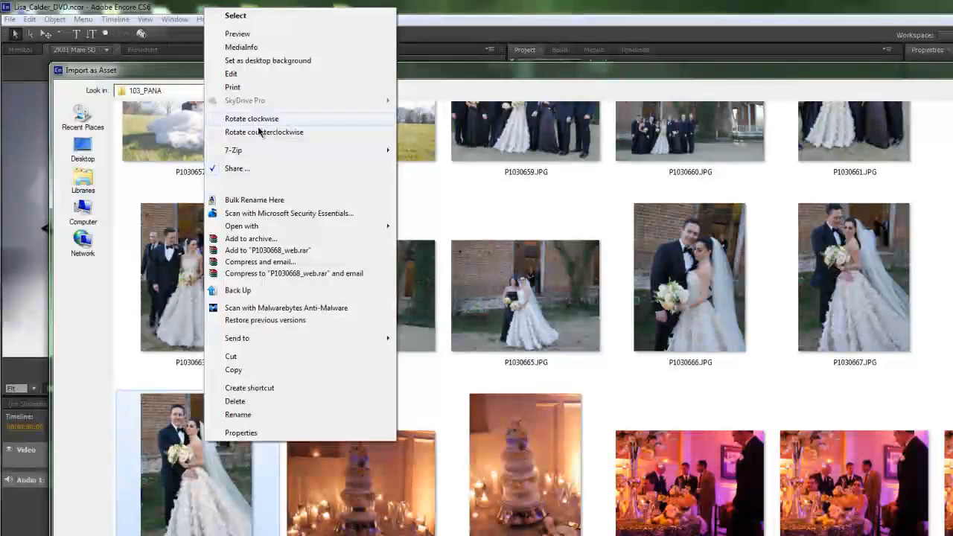
{"action": "mouse_move", "coordinate": [305, 229]}
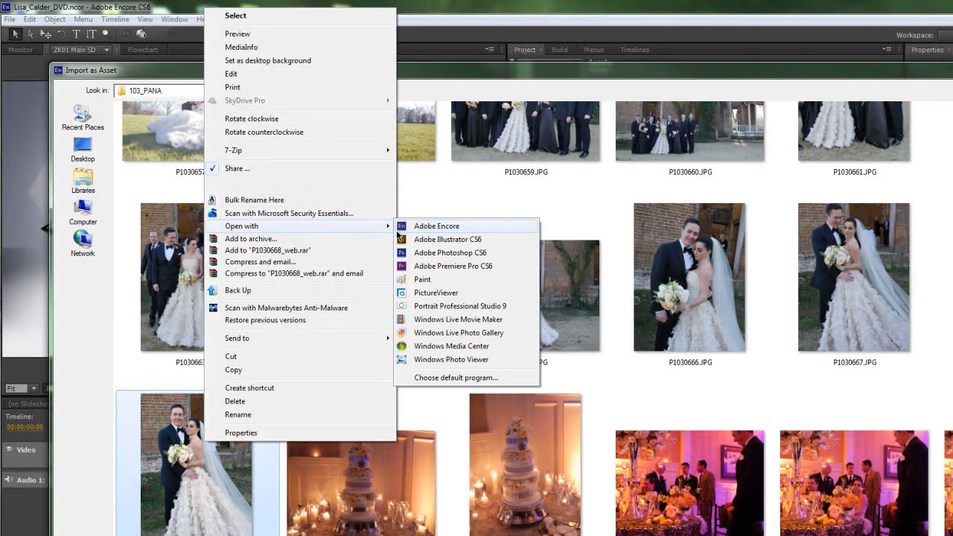
{"action": "left_click", "coordinate": [438, 257]}
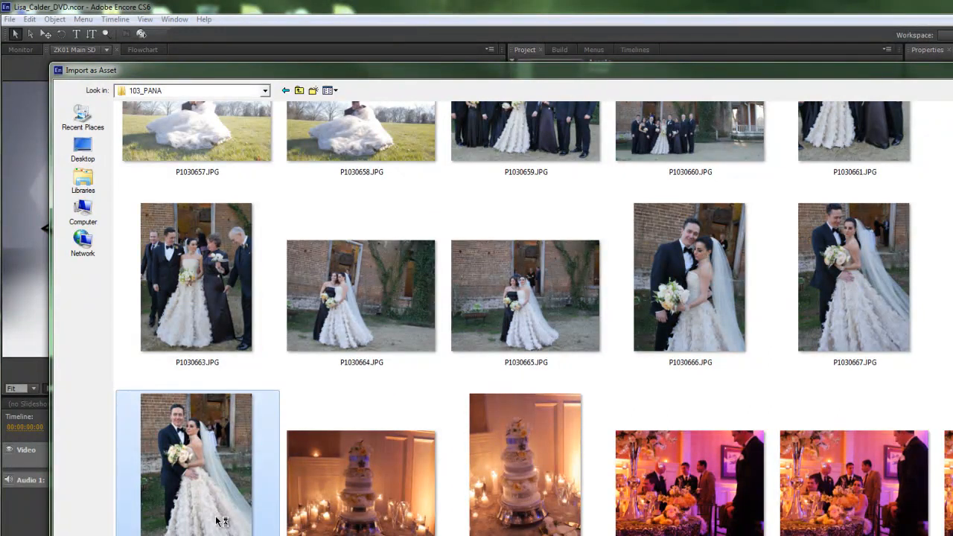
Step: Draw a full-width rectangular marquee across the photo's upper part, framing the couple waist up
{"action": "left_click_drag", "start_coordinate": [316, 76], "coordinate": [303, 318]}
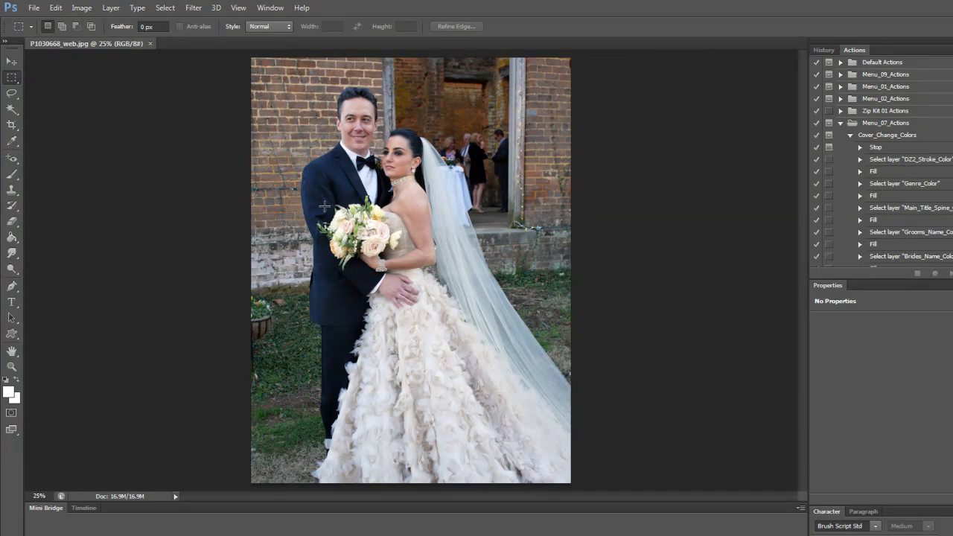
{"action": "left_click_drag", "start_coordinate": [251, 60], "coordinate": [591, 258]}
{"action": "mouse_move", "coordinate": [520, 172]}
{"action": "left_mouse_down"}
{"action": "mouse_move", "coordinate": [525, 192]}
{"action": "mouse_move", "coordinate": [521, 184]}
{"action": "left_mouse_up"}
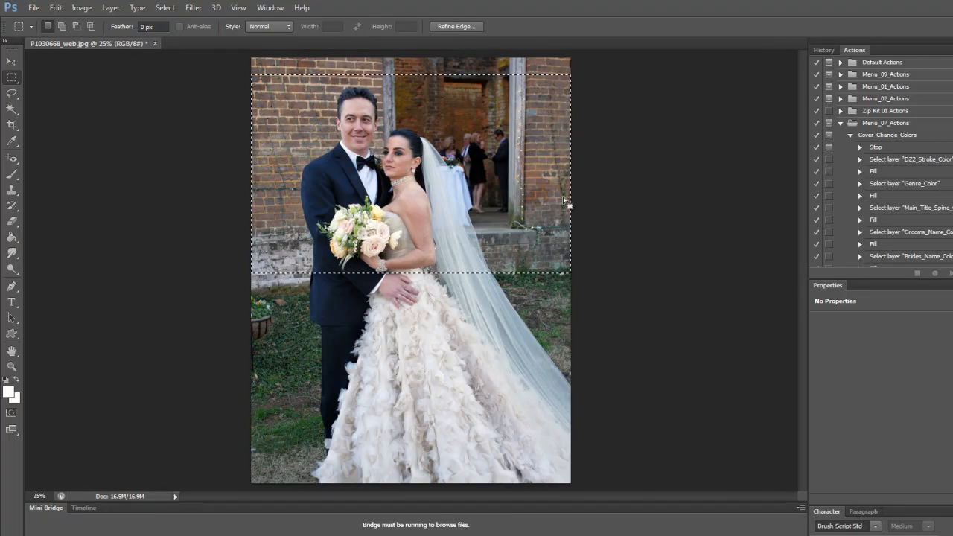
Step: Crop the portrait to the selection with Image > Crop and open Save for Web
{"action": "left_click", "coordinate": [60, 9]}
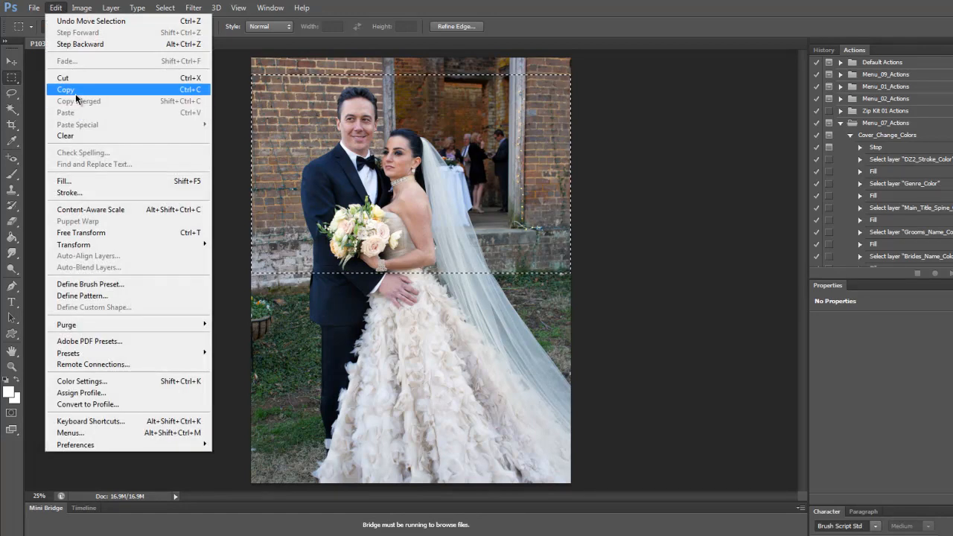
{"action": "mouse_move", "coordinate": [82, 7]}
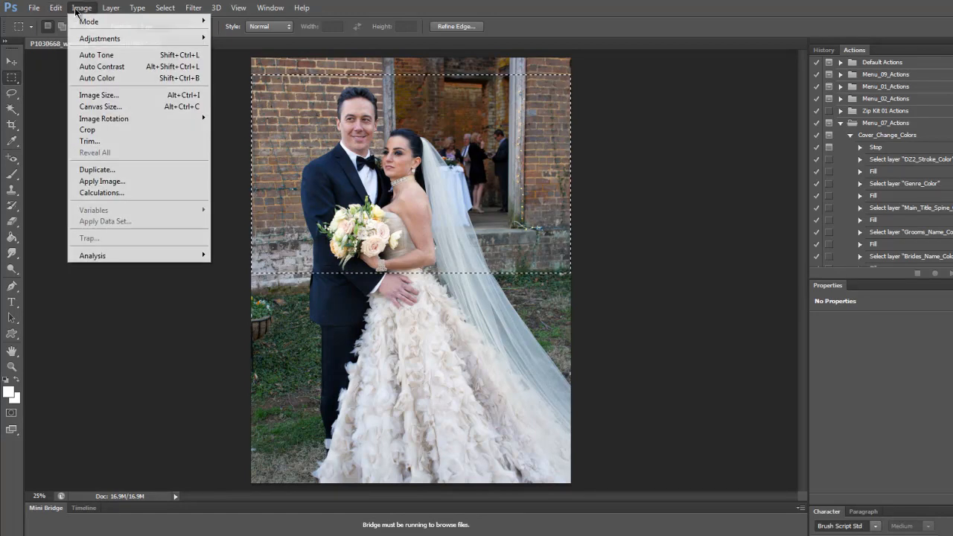
{"action": "left_click", "coordinate": [88, 131]}
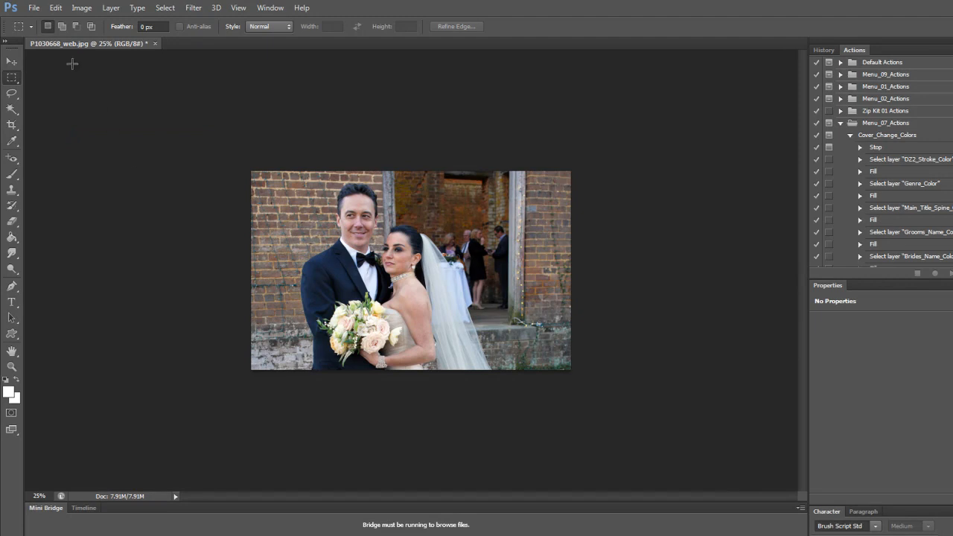
{"action": "left_click", "coordinate": [32, 8]}
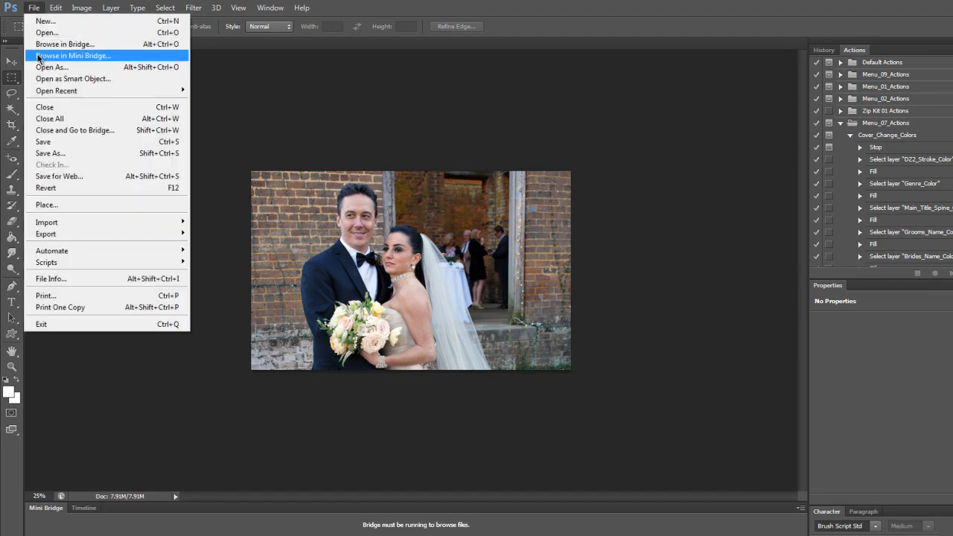
{"action": "left_click", "coordinate": [64, 177]}
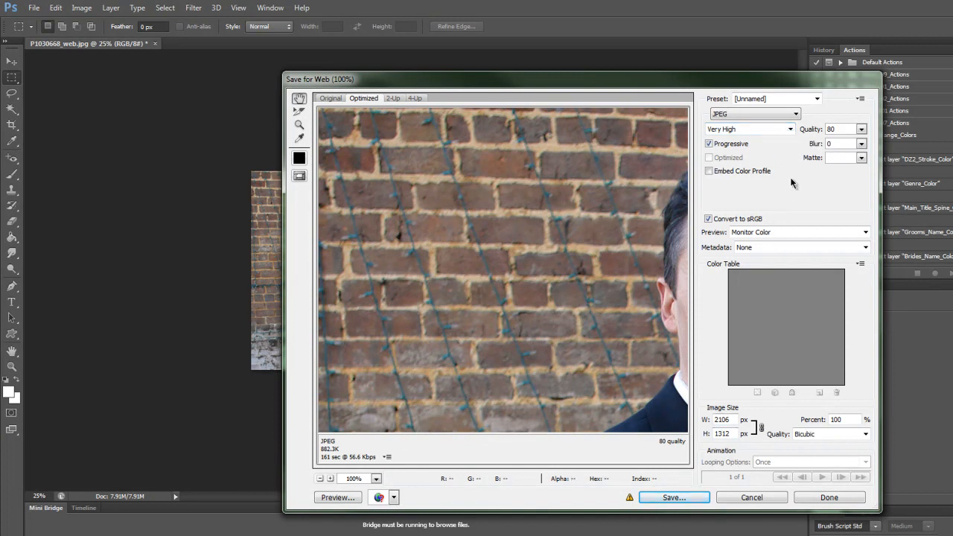
Step: Save the web-optimized portrait as the JPEG P1030668_DVD.jpg
{"action": "left_click", "coordinate": [674, 498]}
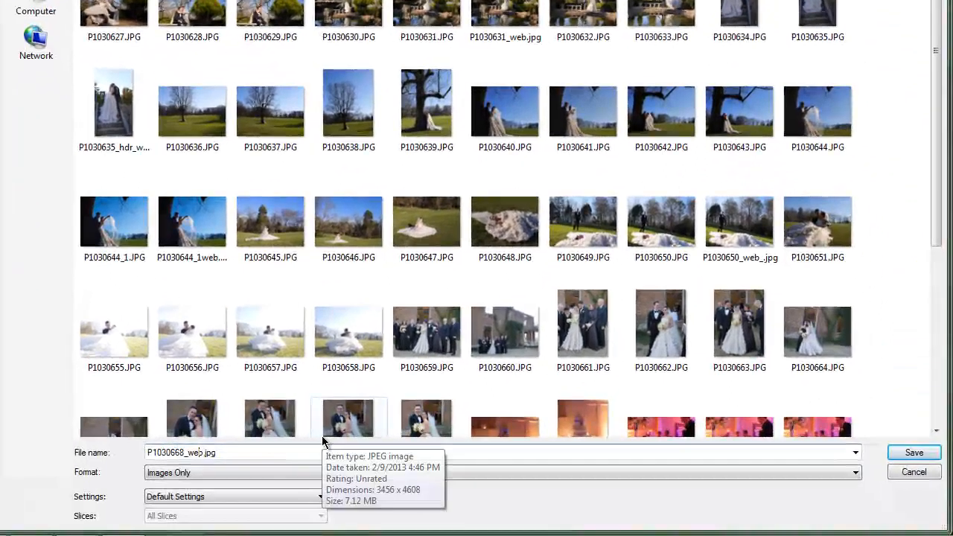
{"action": "key", "text": "BackSpace"}
{"action": "key", "text": "BackSpace"}
{"action": "key", "text": "BackSpace"}
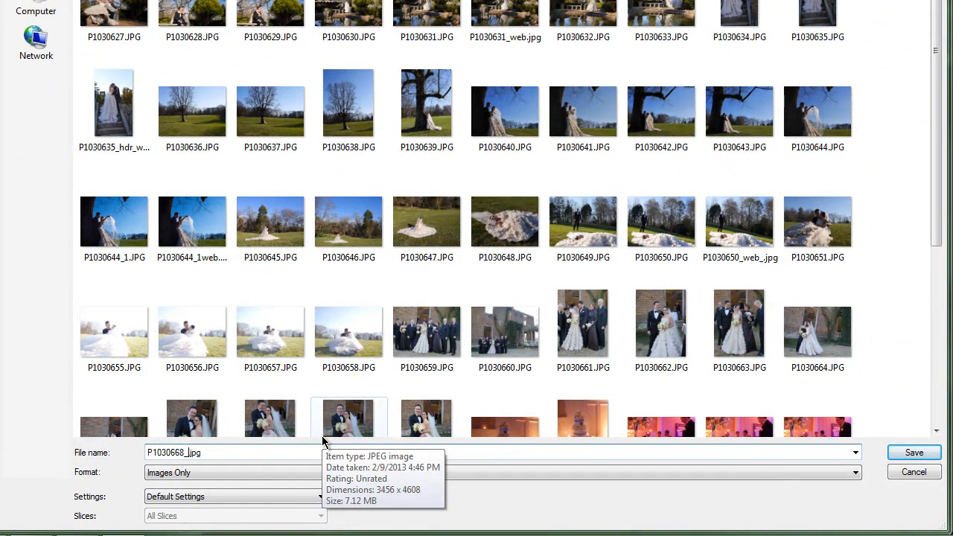
{"action": "type", "text": "DVD"}
{"action": "left_click", "coordinate": [913, 453]}
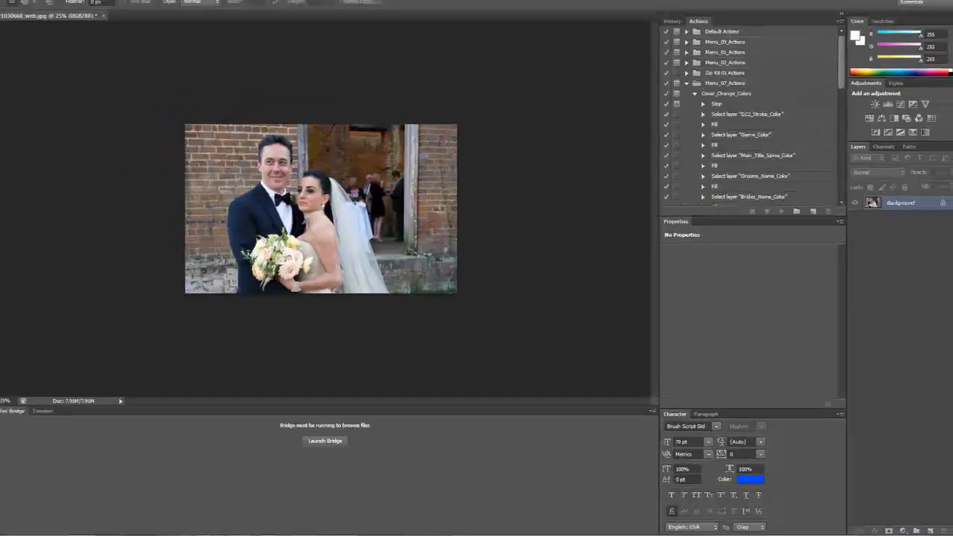
Step: Back in Encore, import P1030668_DVD.jpg from the 103_PANA folder as an asset
{"action": "left_click", "coordinate": [906, 5]}
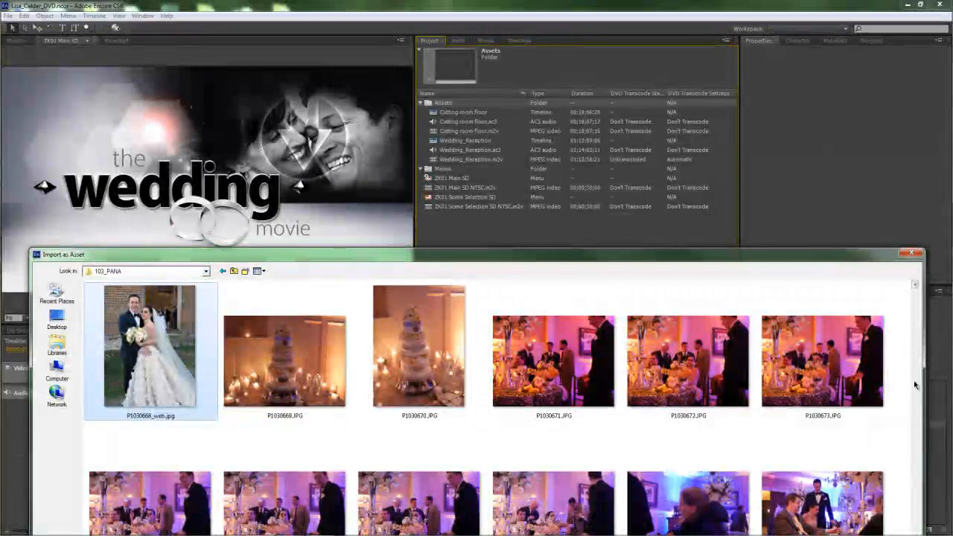
{"action": "left_click_drag", "start_coordinate": [749, 255], "coordinate": [744, 31]}
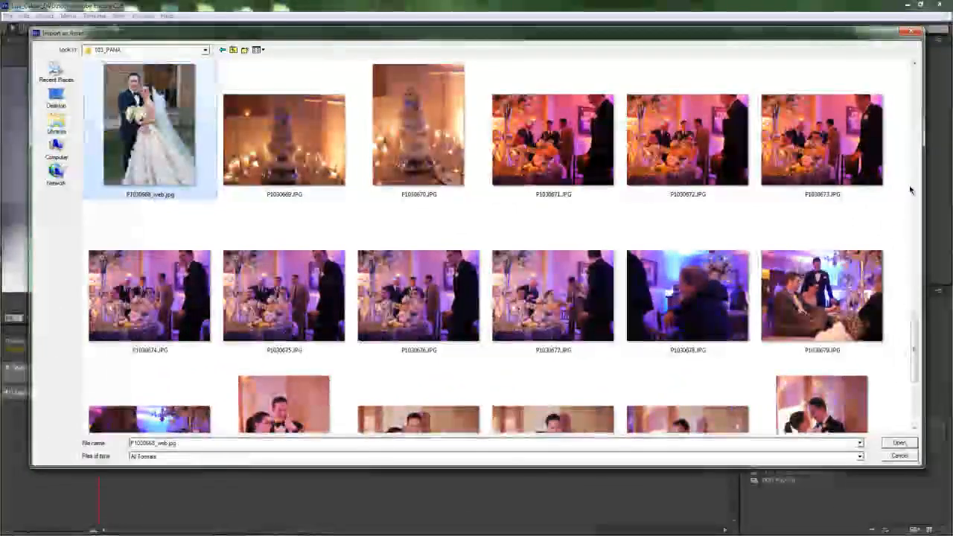
{"action": "scroll", "coordinate": [881, 231], "scroll_direction": "up", "scroll_amount": 3}
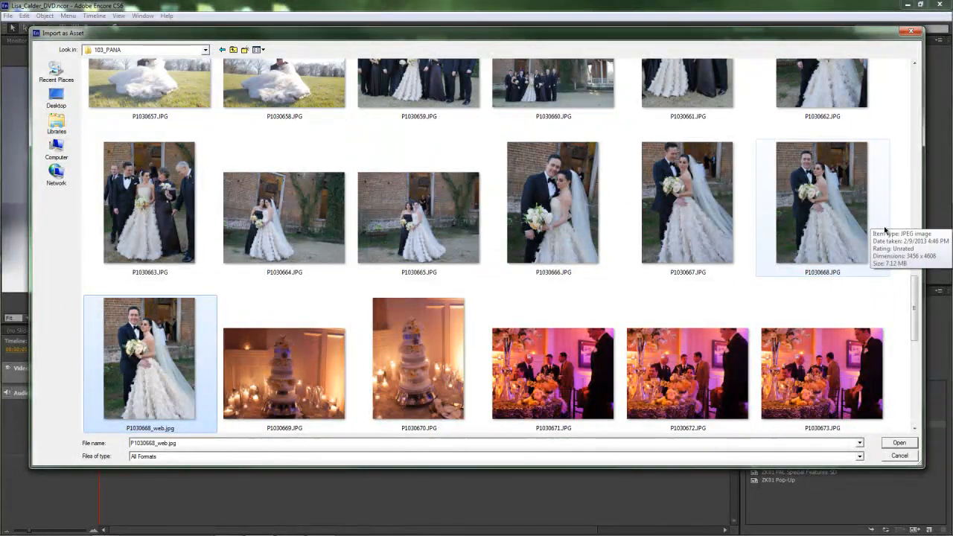
{"action": "scroll", "coordinate": [891, 246], "scroll_direction": "down", "scroll_amount": 5}
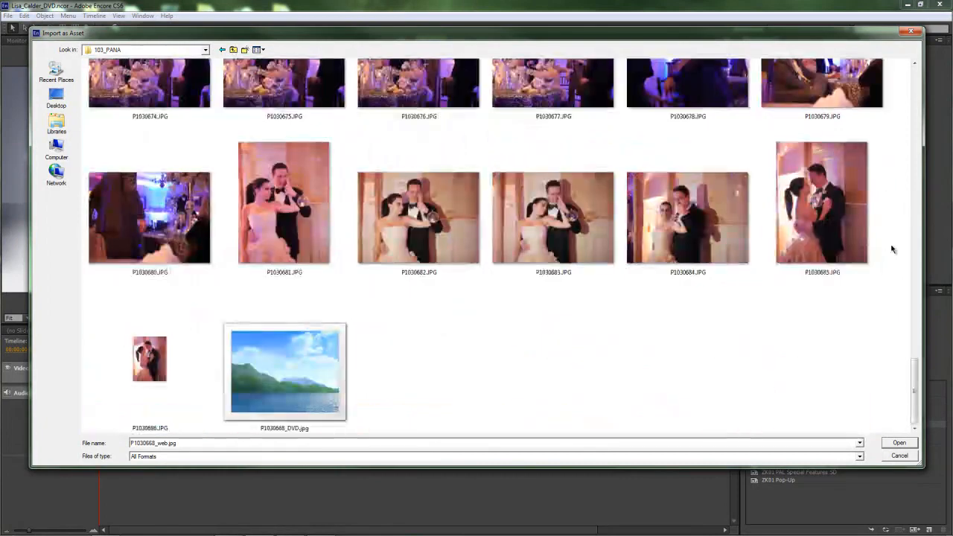
{"action": "left_click", "coordinate": [312, 376]}
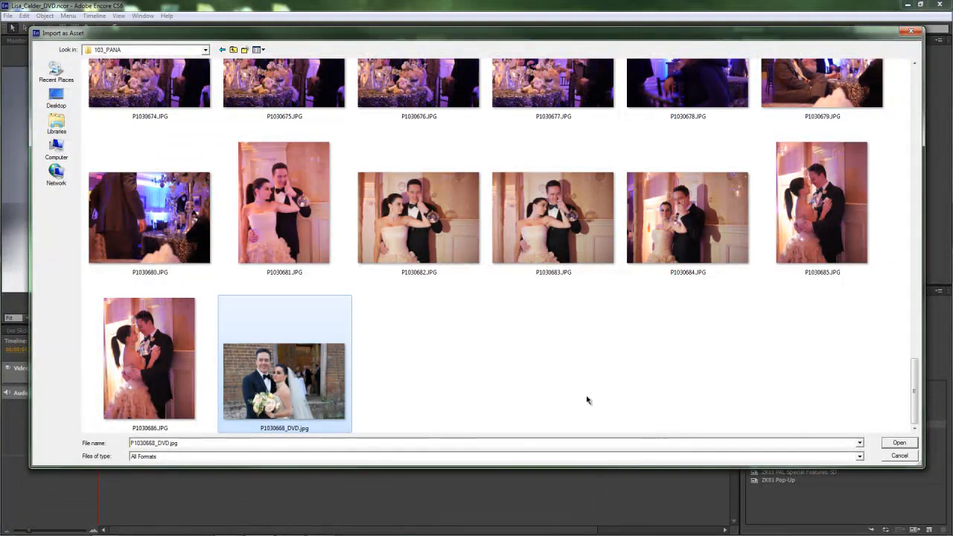
{"action": "left_click", "coordinate": [899, 443]}
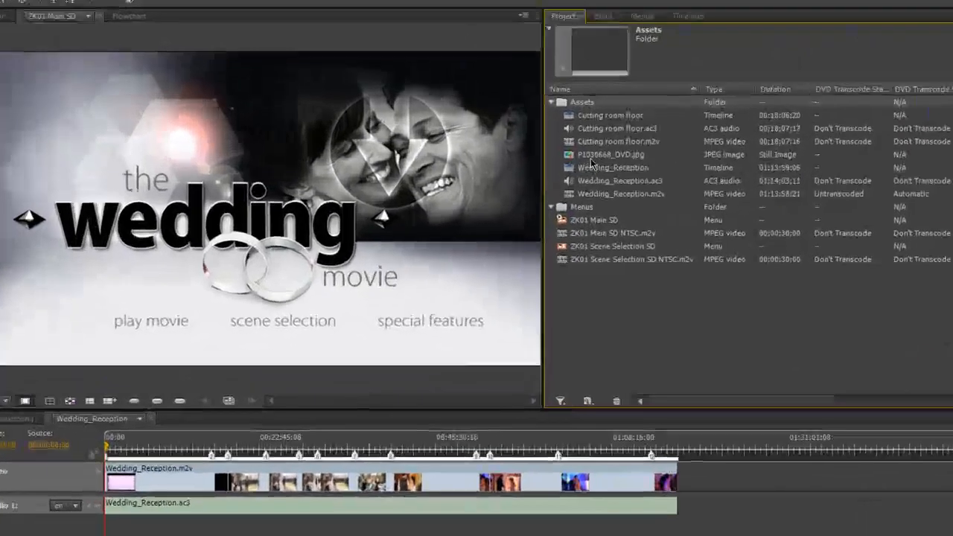
Step: Place the P1030668_DVD.jpg portrait on the ZK01 Main SD menu and expand its Text layers
{"action": "left_click", "coordinate": [440, 142]}
{"action": "left_click_drag", "start_coordinate": [620, 165], "coordinate": [462, 177]}
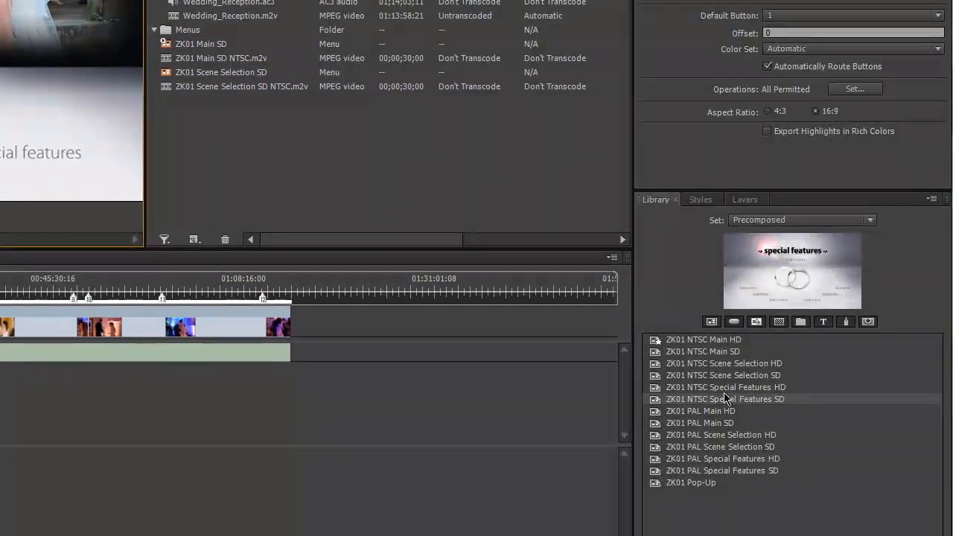
{"action": "left_click", "coordinate": [740, 198]}
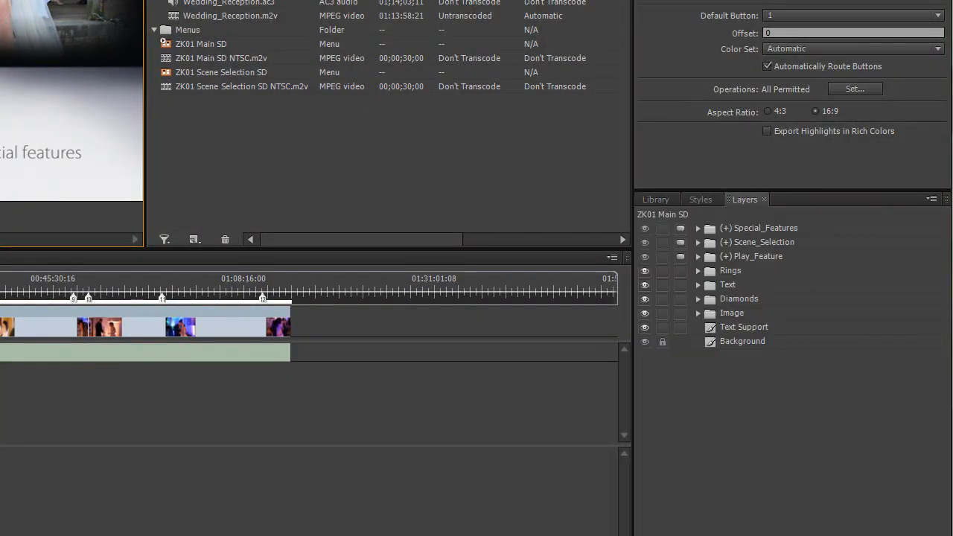
{"action": "left_click", "coordinate": [699, 284]}
{"action": "left_click", "coordinate": [737, 301]}
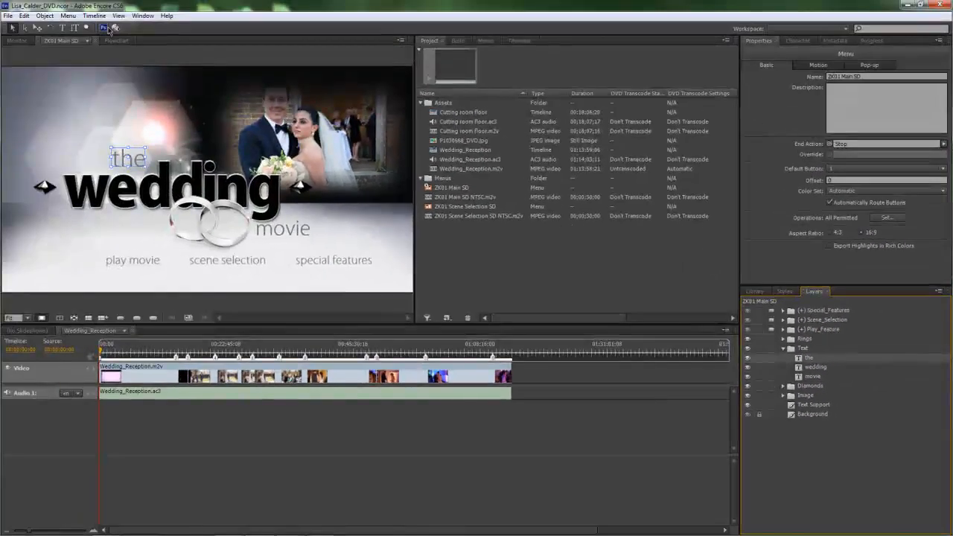
Step: Replace the title word 'the' with 'our' so the menu reads 'our wedding movie'
{"action": "left_click", "coordinate": [64, 29]}
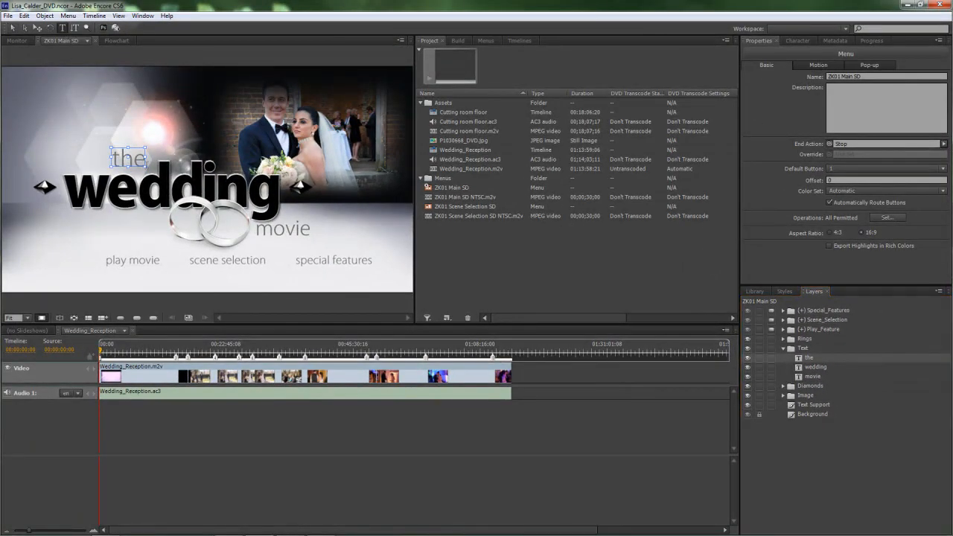
{"action": "left_click", "coordinate": [116, 163]}
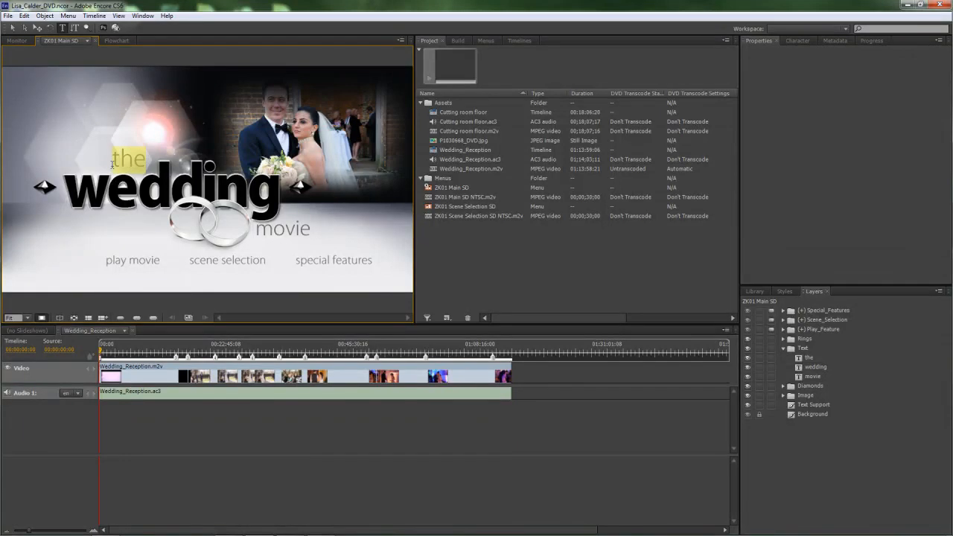
{"action": "type", "text": "our"}
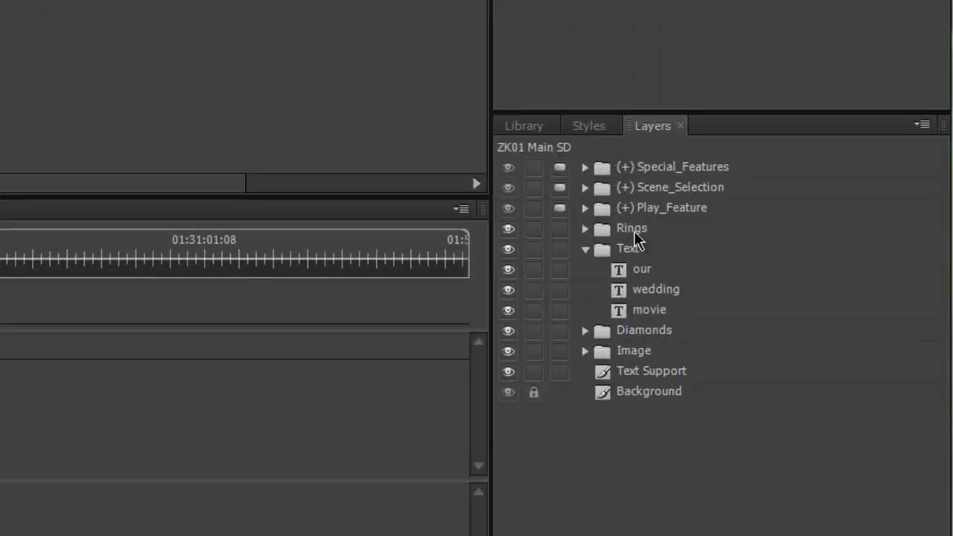
Step: In the Special_Features layer group, replace the 'special features' label with 'cutting room'
{"action": "left_click", "coordinate": [640, 168]}
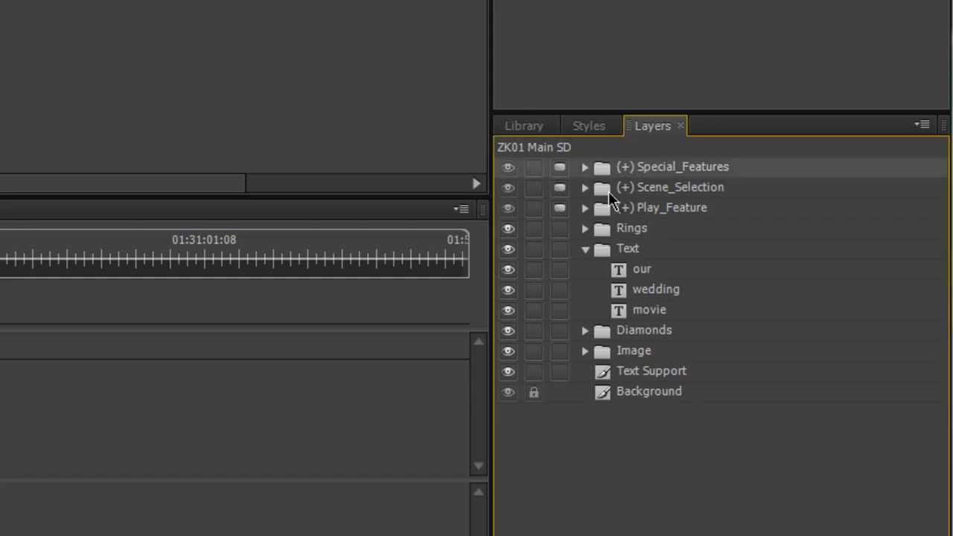
{"action": "left_click", "coordinate": [585, 167]}
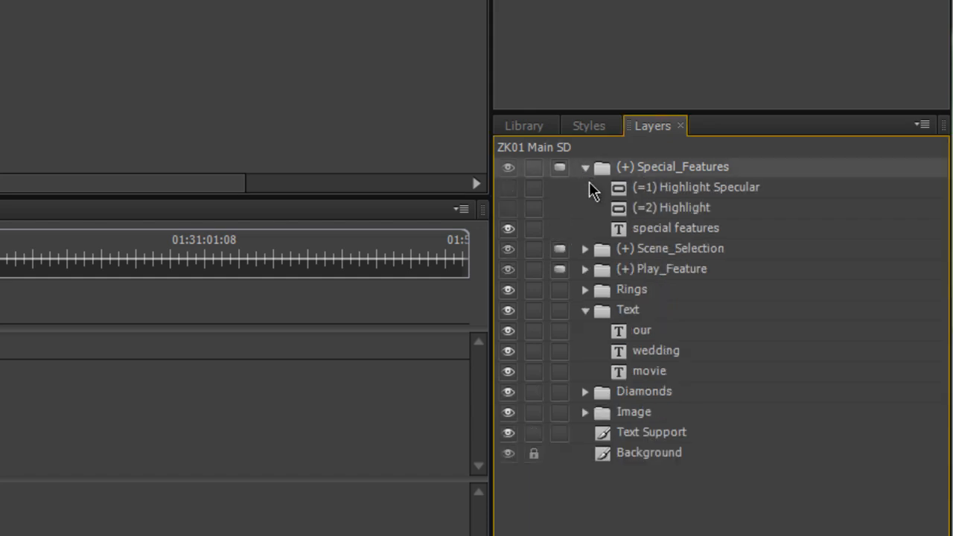
{"action": "left_click", "coordinate": [670, 236]}
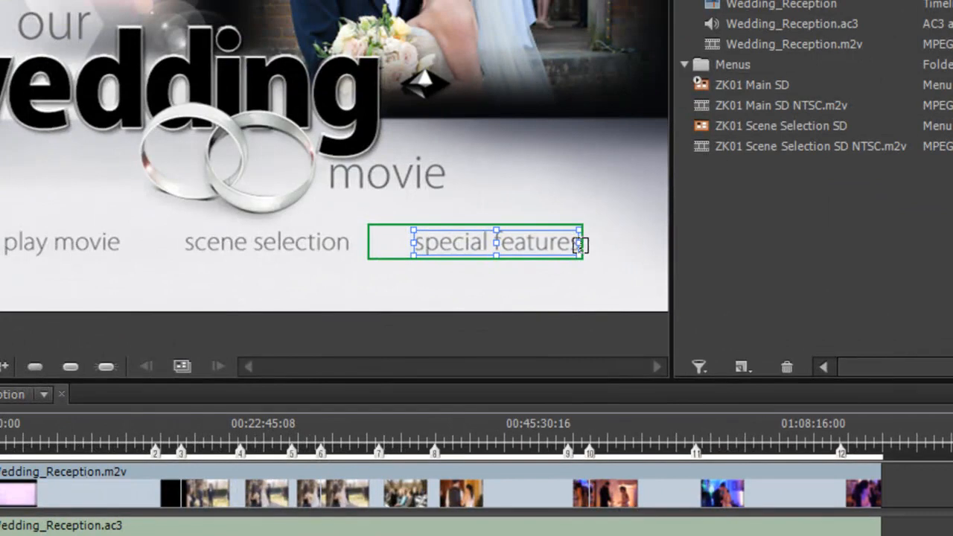
{"action": "left_click_drag", "start_coordinate": [580, 246], "coordinate": [417, 247]}
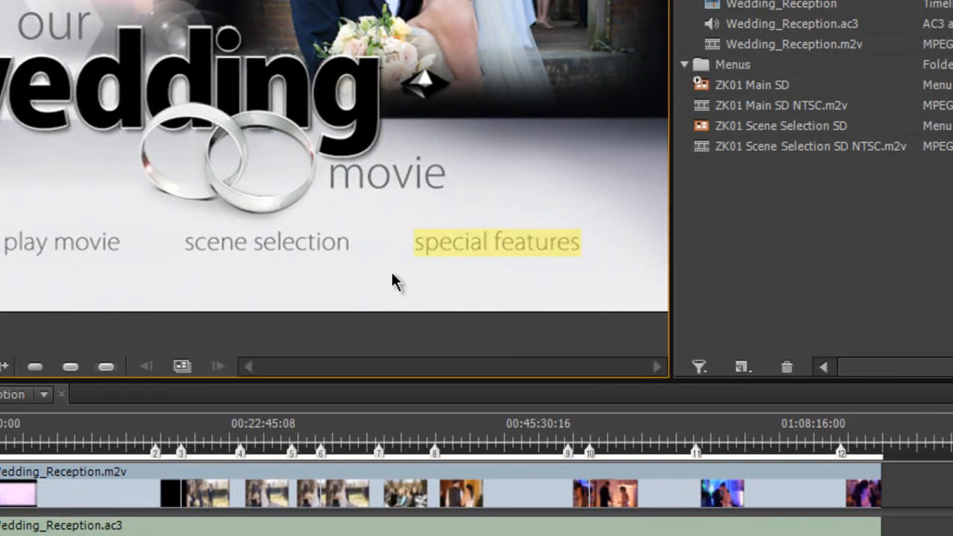
{"action": "type", "text": "cu"}
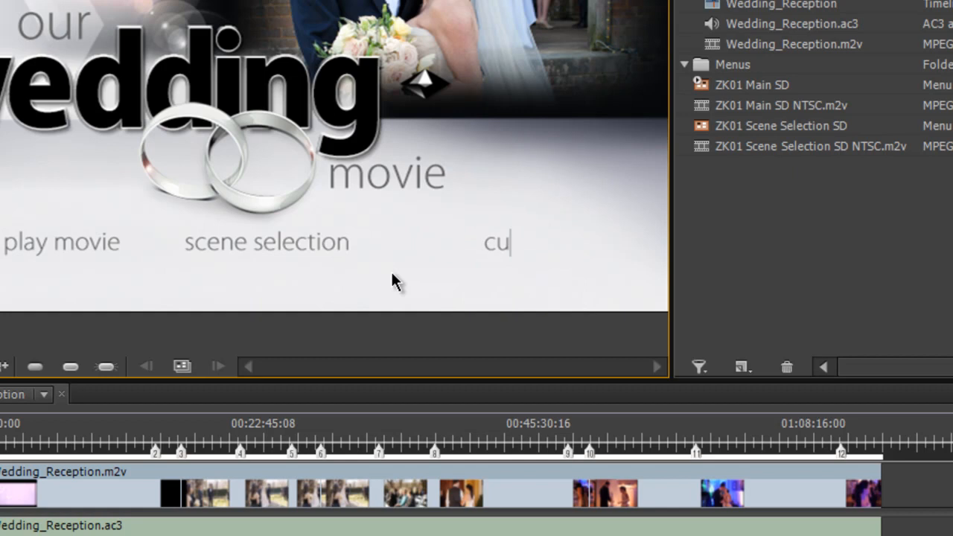
{"action": "type", "text": "tting room"}
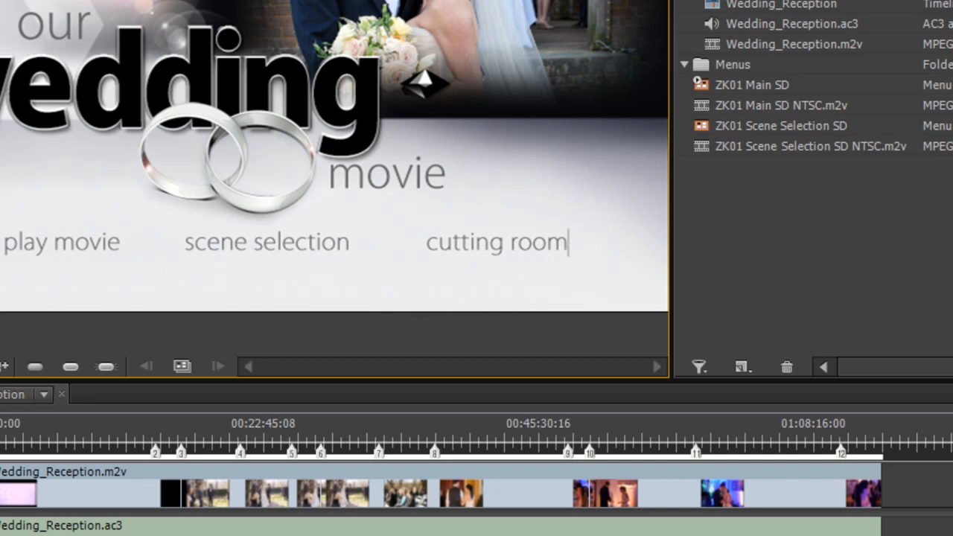
{"action": "left_click", "coordinate": [794, 231]}
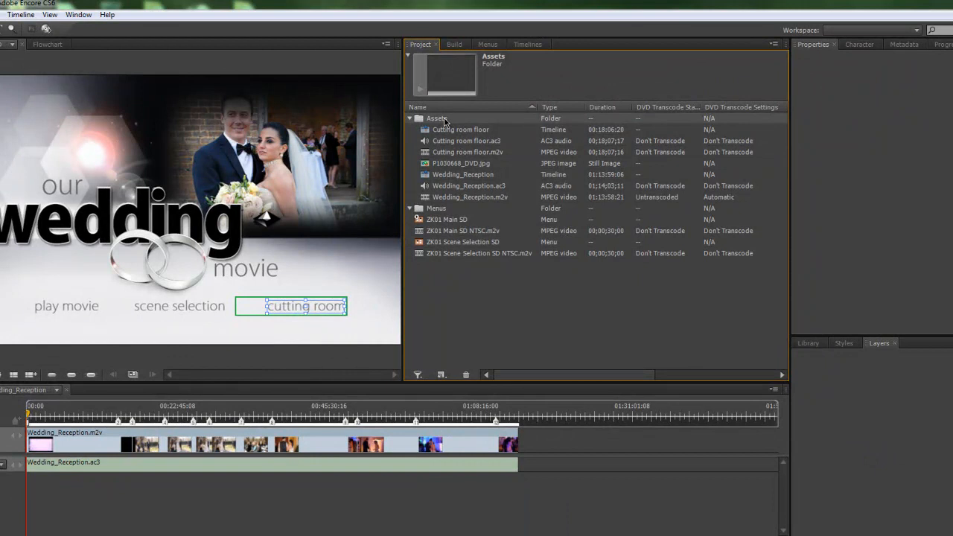
Step: Start an asset import and browse to Music > Songs_for_weddings > Wedding_Starter_Kit
{"action": "right_click", "coordinate": [444, 121]}
{"action": "left_click", "coordinate": [536, 146]}
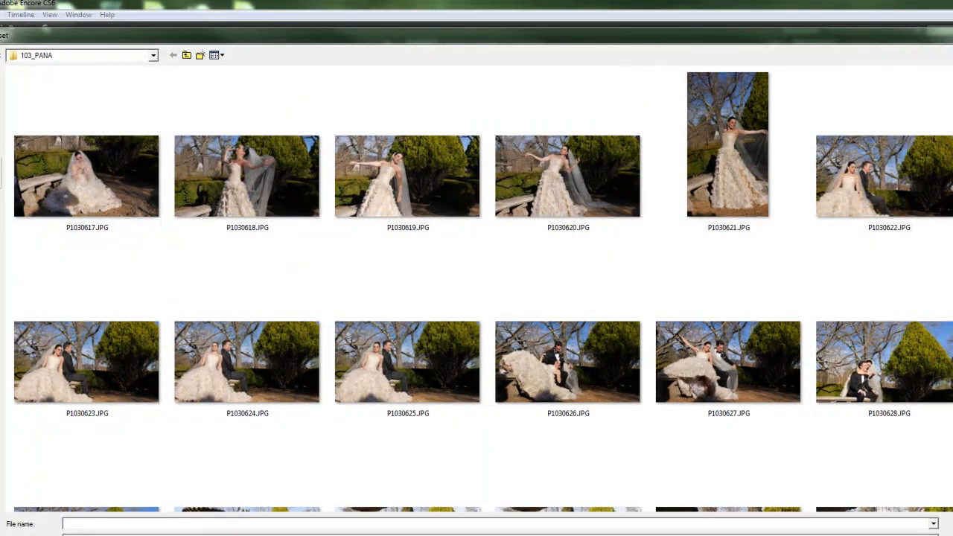
{"action": "left_click", "coordinate": [1, 175]}
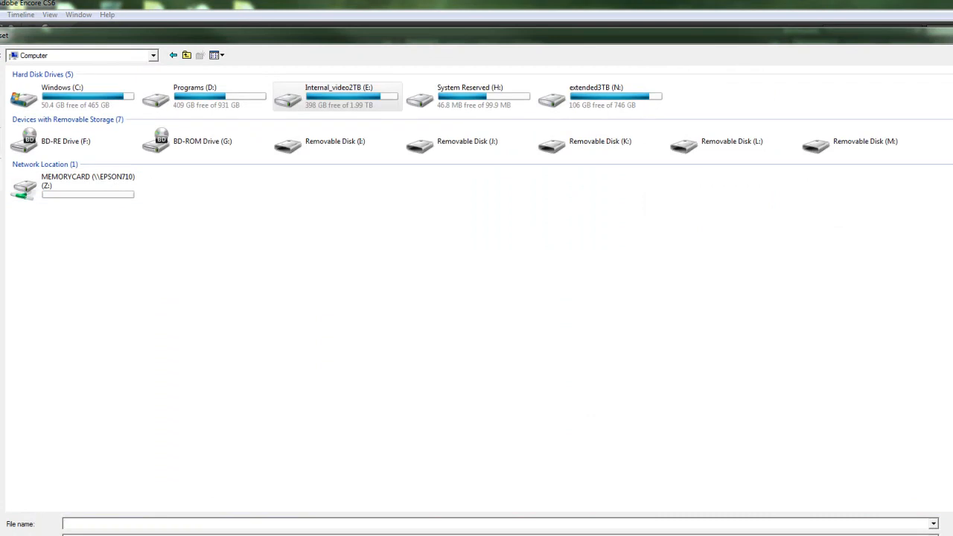
{"action": "left_click", "coordinate": [1, 142]}
{"action": "double_click", "coordinate": [152, 90]}
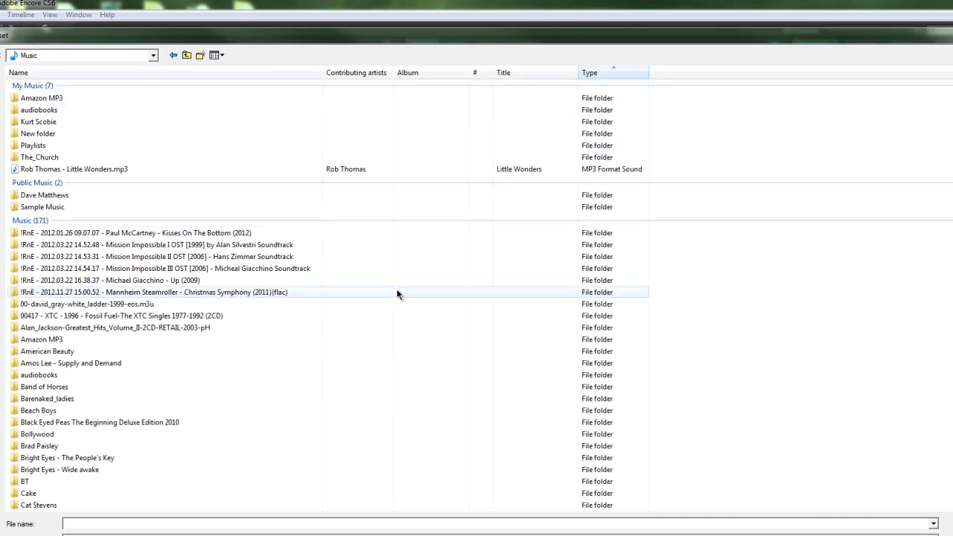
{"action": "scroll", "coordinate": [395, 266], "scroll_direction": "down", "scroll_amount": 15}
{"action": "scroll", "coordinate": [368, 316], "scroll_direction": "down", "scroll_amount": 8}
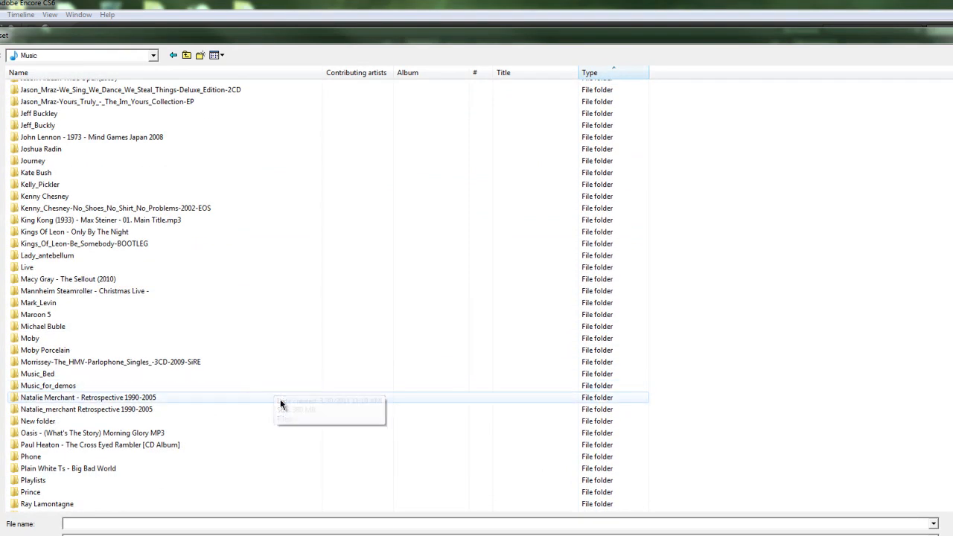
{"action": "scroll", "coordinate": [285, 409], "scroll_direction": "down", "scroll_amount": 1}
{"action": "scroll", "coordinate": [286, 412], "scroll_direction": "down", "scroll_amount": 7}
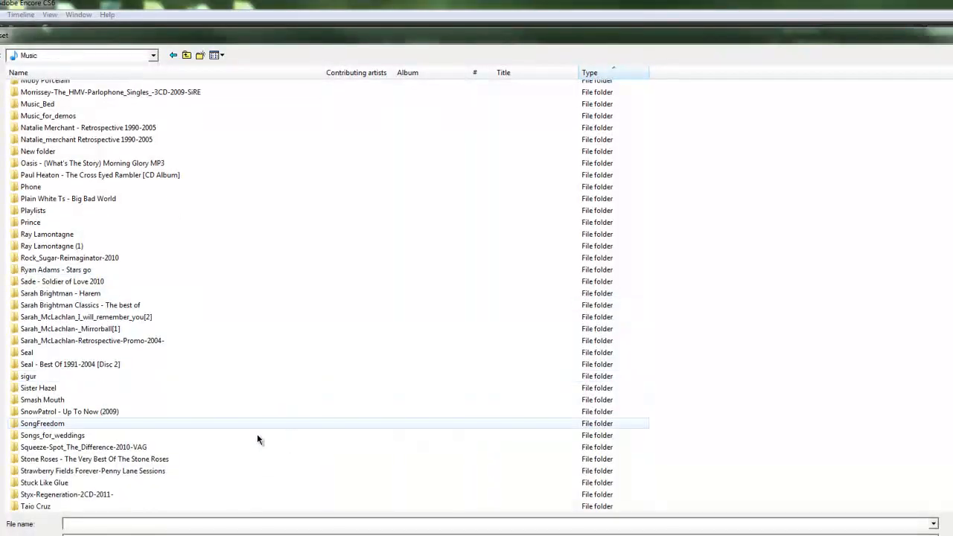
{"action": "double_click", "coordinate": [42, 436]}
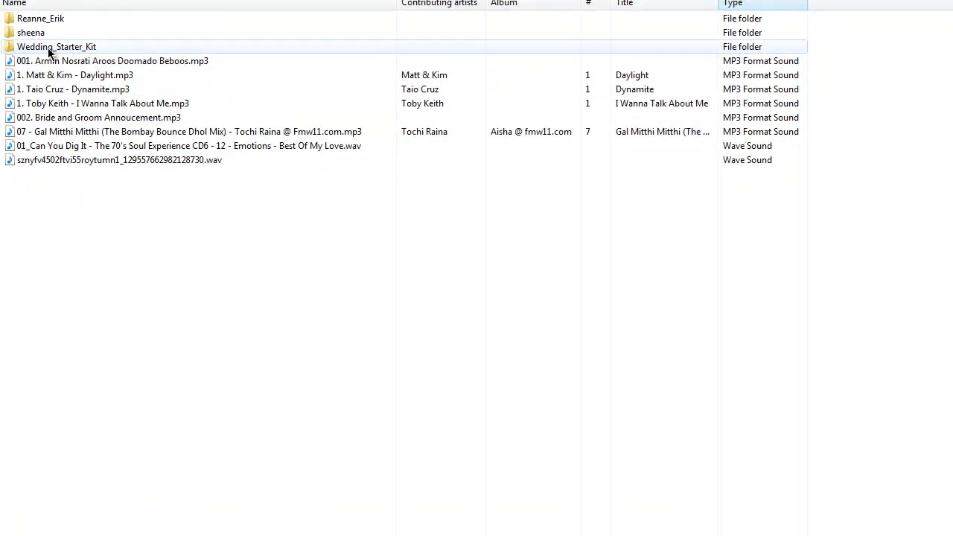
{"action": "double_click", "coordinate": [48, 49]}
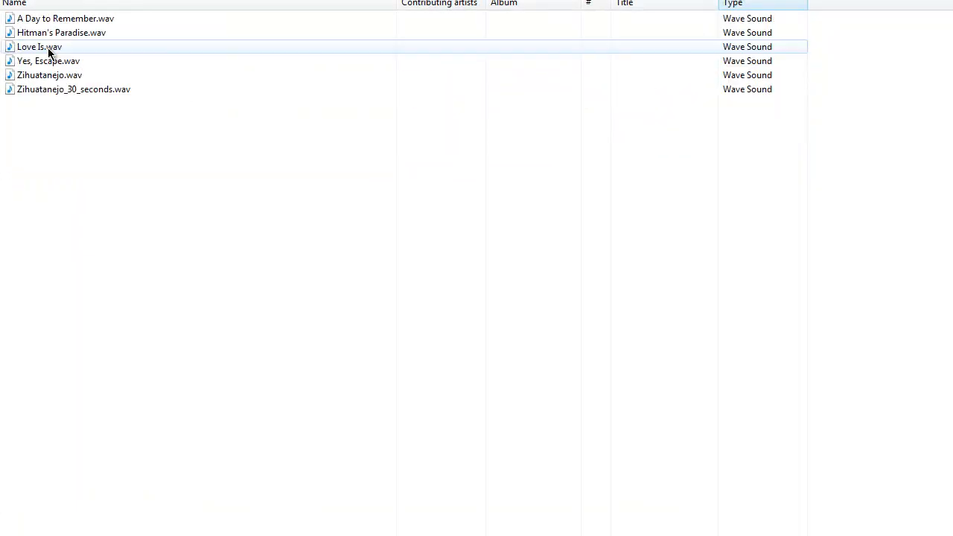
Step: Preview Zihuatanejo_30_seconds.wav and import it into the project's assets
{"action": "left_click", "coordinate": [329, 240]}
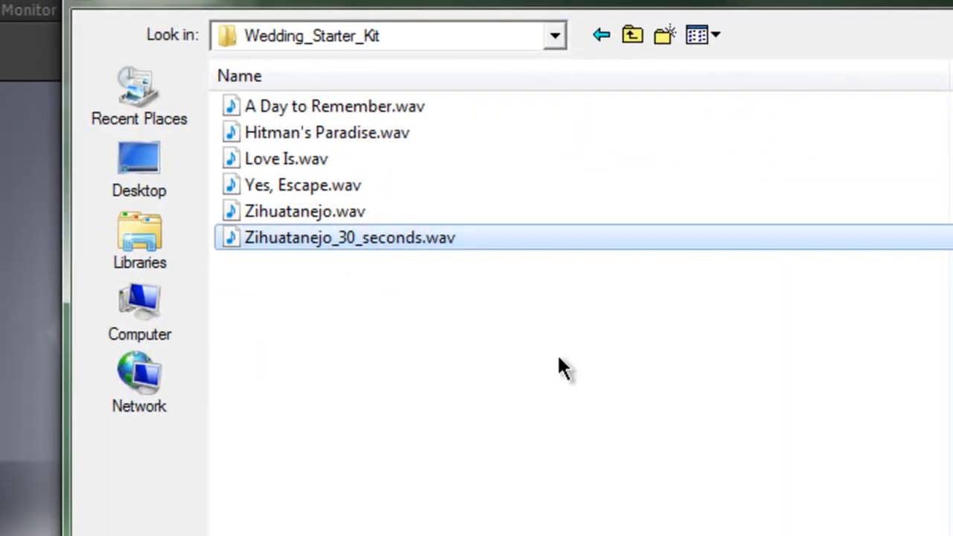
{"action": "right_click", "coordinate": [419, 239]}
{"action": "left_click", "coordinate": [481, 294]}
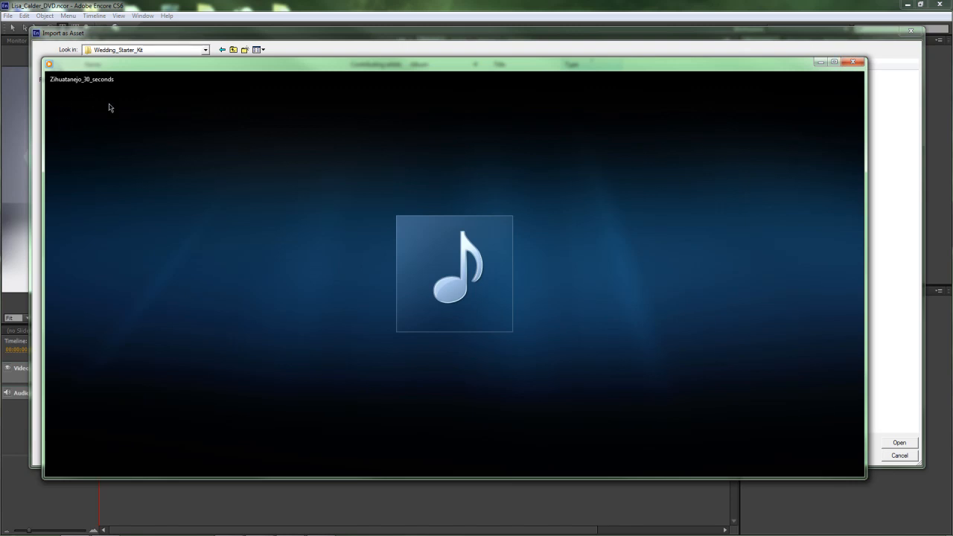
{"action": "left_click", "coordinate": [853, 62]}
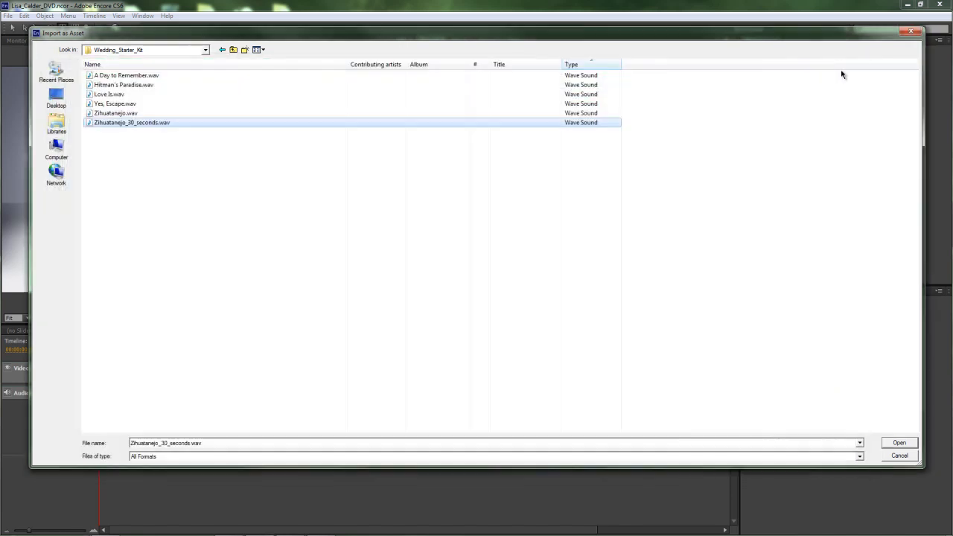
{"action": "left_click", "coordinate": [891, 446]}
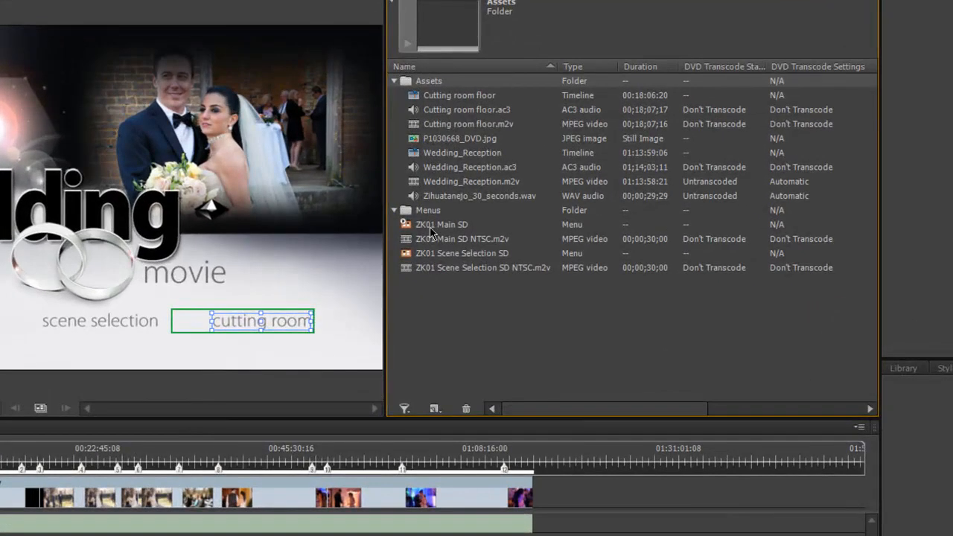
Step: Pick-whip the ZK01 Main SD menu's Motion audio field to Zihuatanejo_30_seconds.wav
{"action": "left_click", "coordinate": [444, 198]}
{"action": "left_click", "coordinate": [754, 92]}
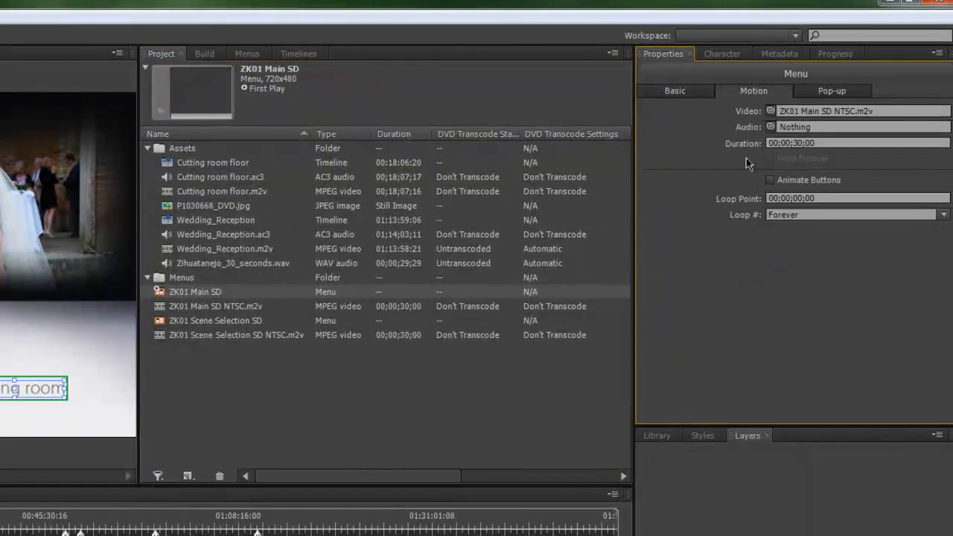
{"action": "left_click_drag", "start_coordinate": [776, 128], "coordinate": [200, 261]}
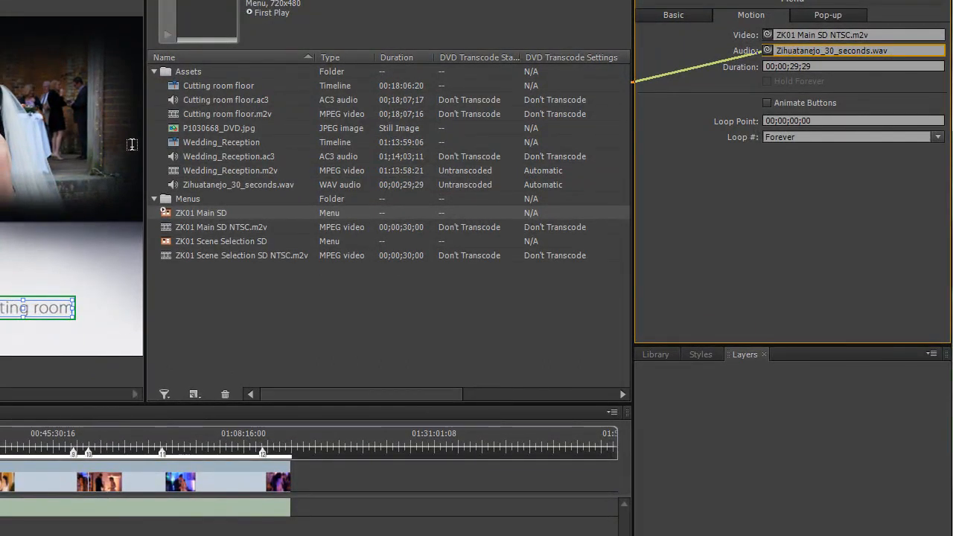
{"action": "left_click", "coordinate": [53, 141]}
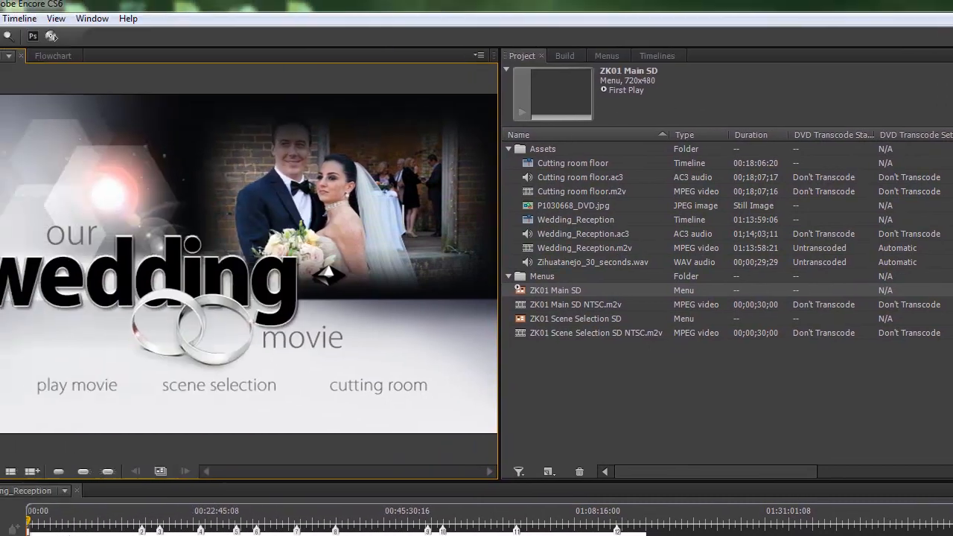
{"action": "left_click", "coordinate": [2, 26]}
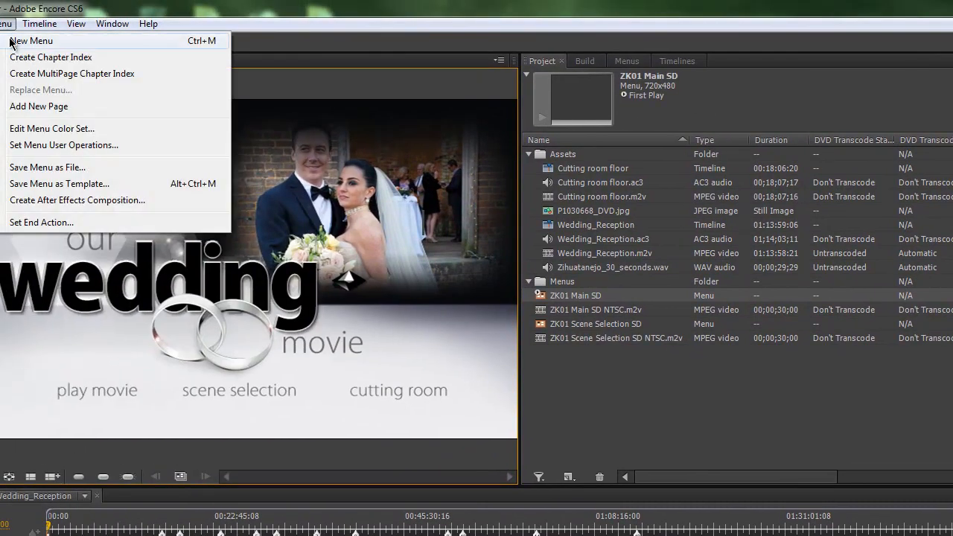
{"action": "left_click", "coordinate": [42, 133]}
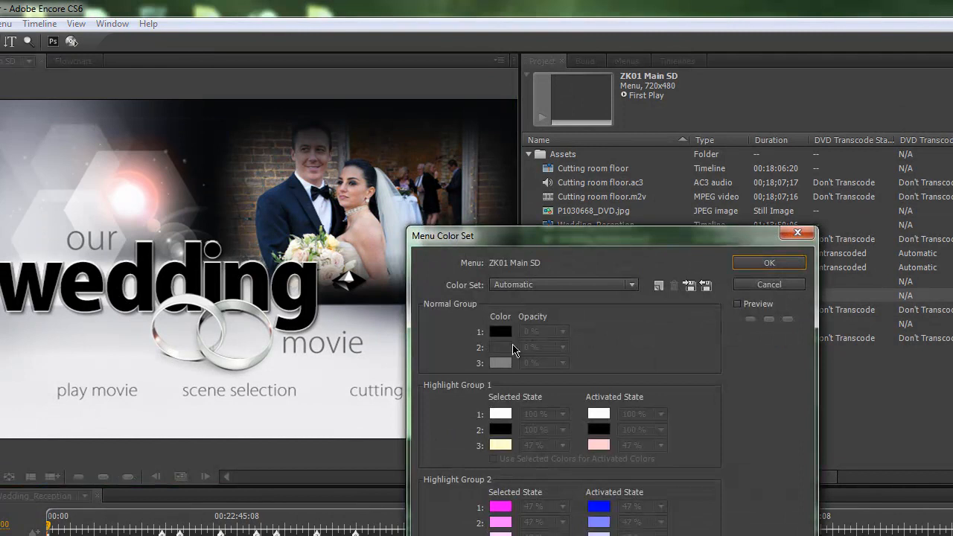
{"action": "left_click", "coordinate": [566, 286]}
{"action": "left_click", "coordinate": [555, 319]}
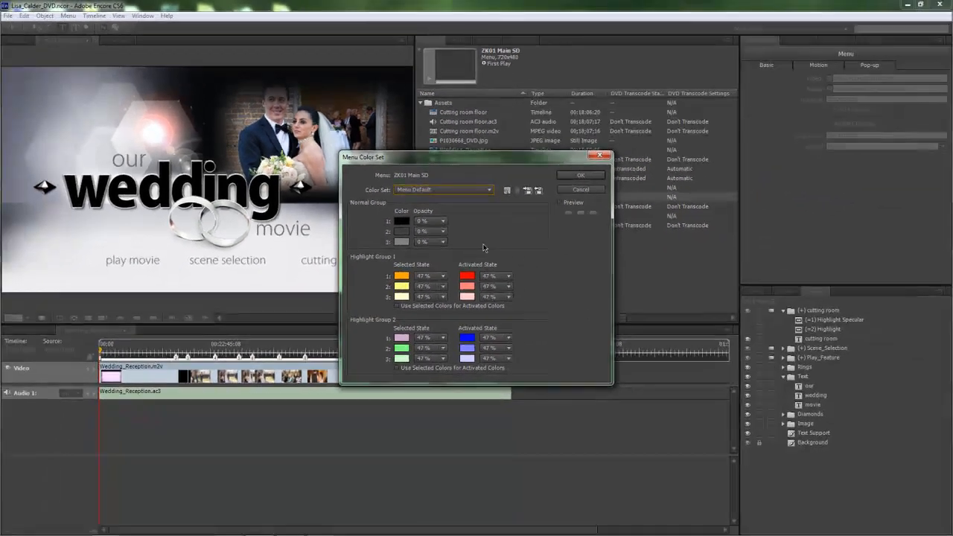
{"action": "left_click", "coordinate": [466, 190]}
{"action": "left_click", "coordinate": [447, 197]}
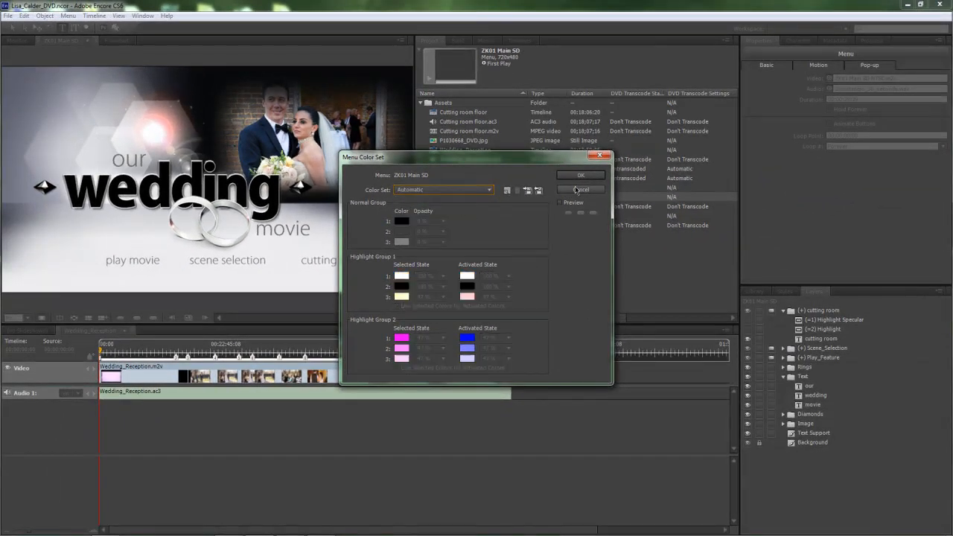
{"action": "left_click", "coordinate": [580, 176]}
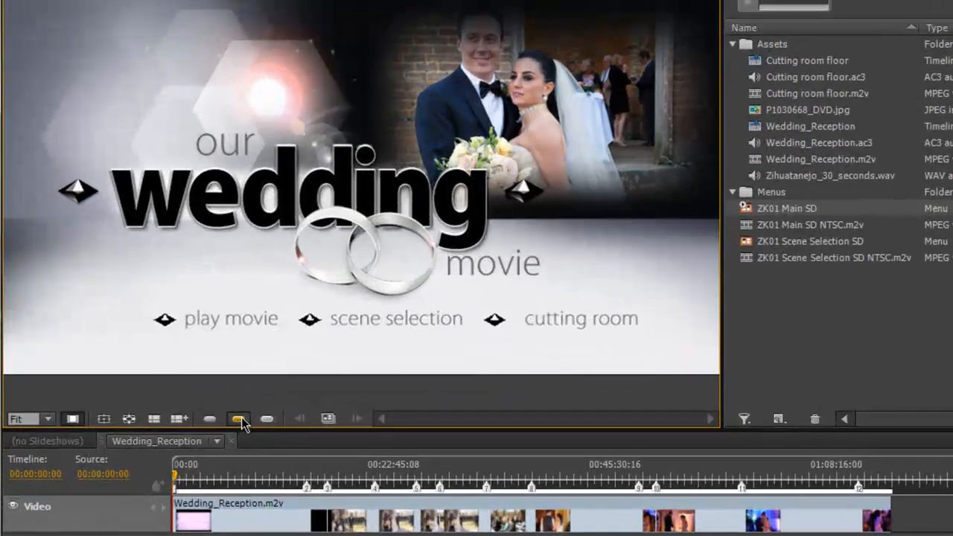
{"action": "left_click", "coordinate": [238, 420]}
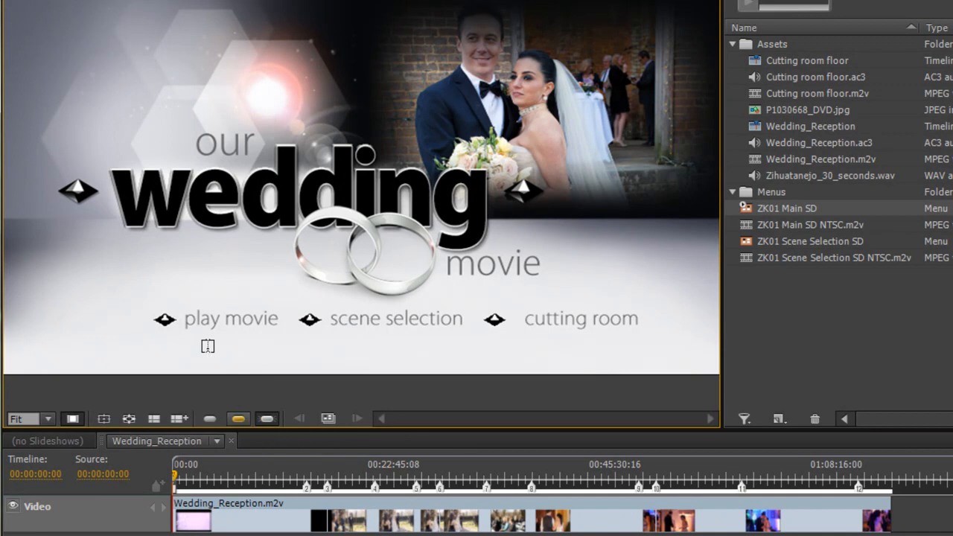
{"action": "left_click", "coordinate": [242, 419]}
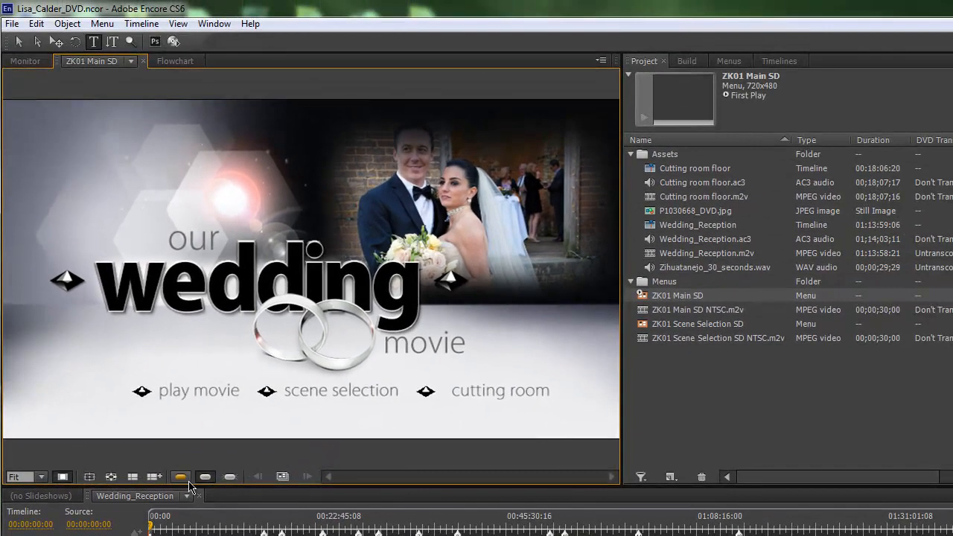
{"action": "left_click", "coordinate": [186, 480]}
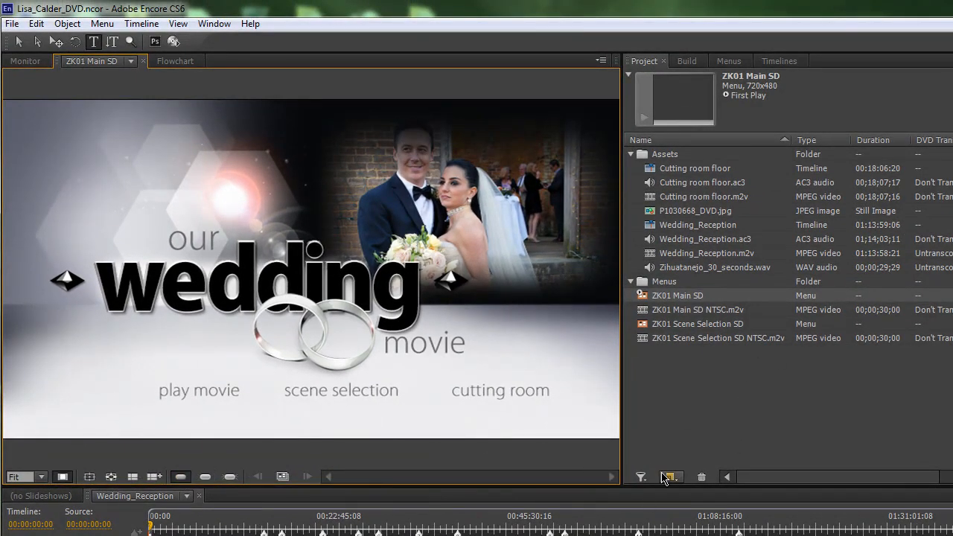
Step: Link the play movie button to Wedding_Reception's Begin chapter
{"action": "left_click", "coordinate": [23, 46]}
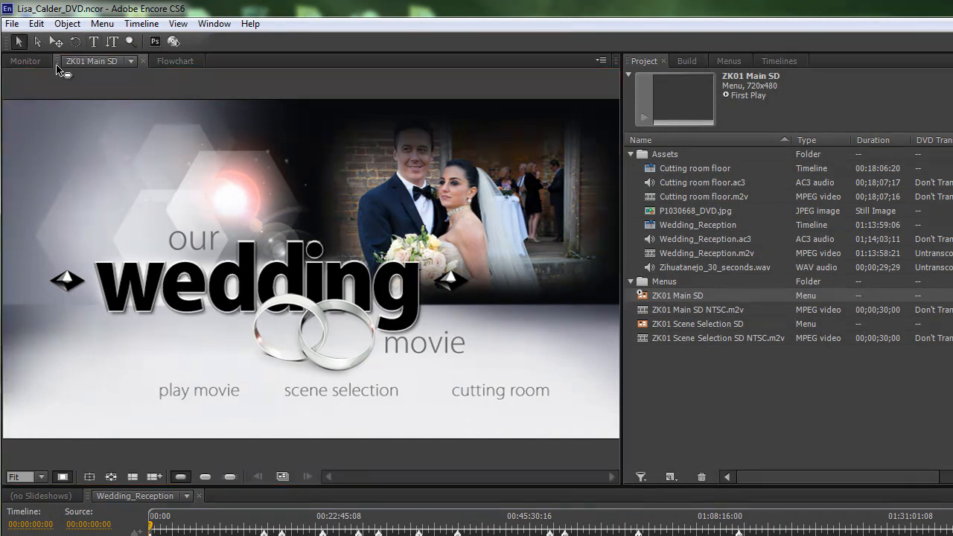
{"action": "left_click", "coordinate": [187, 393]}
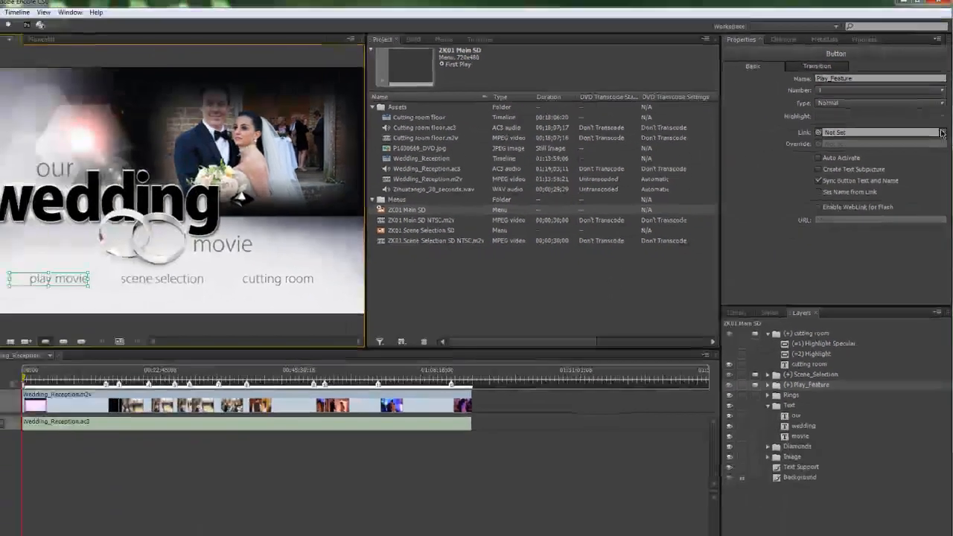
{"action": "left_click", "coordinate": [942, 133]}
{"action": "mouse_move", "coordinate": [888, 195]}
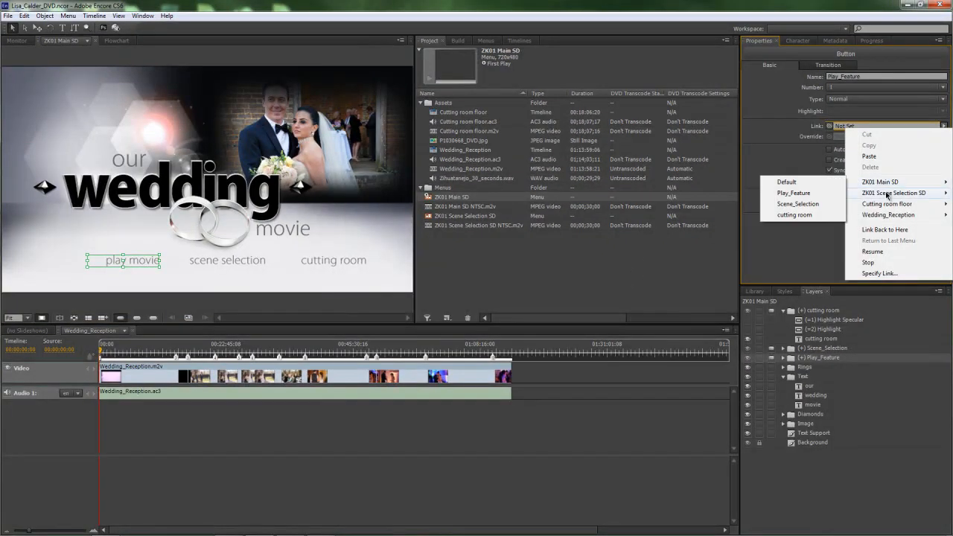
{"action": "mouse_move", "coordinate": [890, 215]}
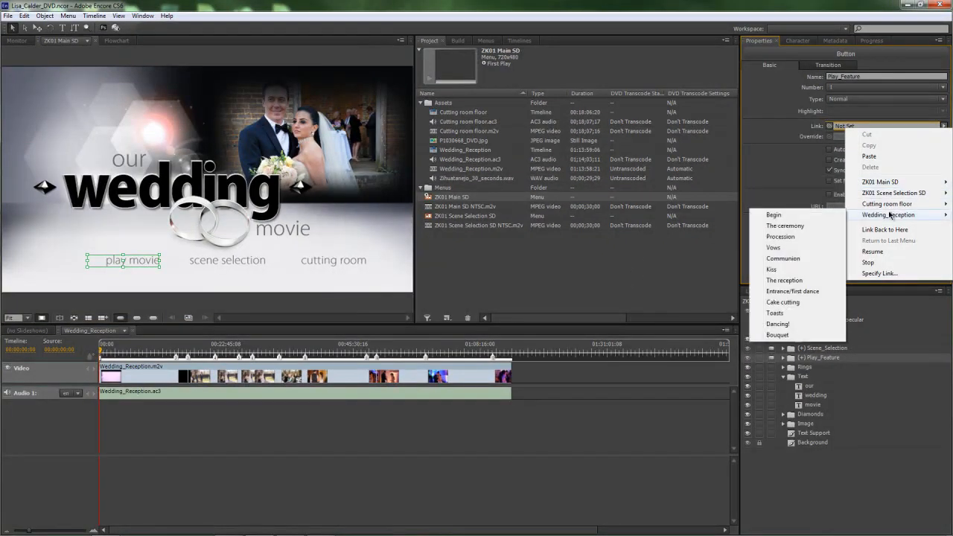
{"action": "left_click", "coordinate": [811, 214]}
Step: Link the scene selection button to ZK01 Scene Selection SD's Default
{"action": "left_click", "coordinate": [231, 262]}
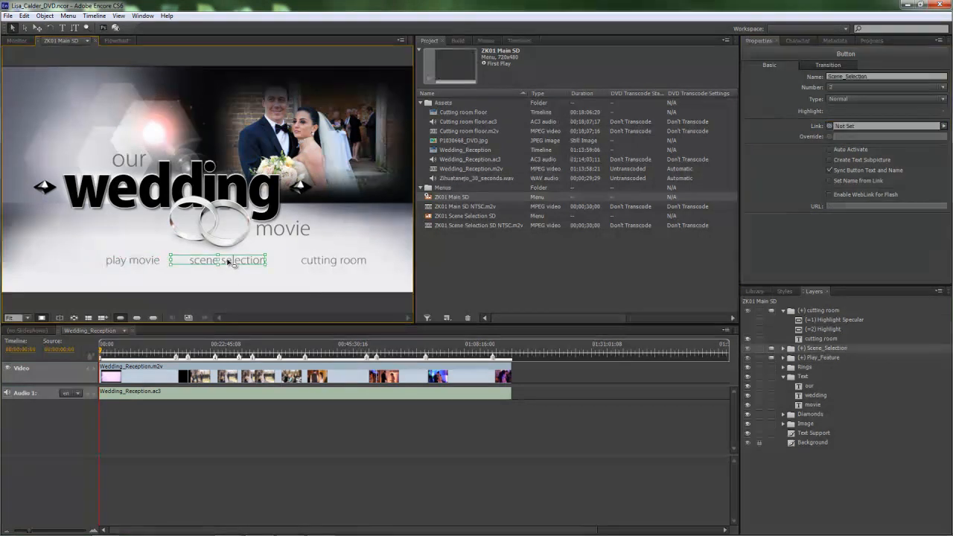
{"action": "left_click", "coordinate": [944, 127]}
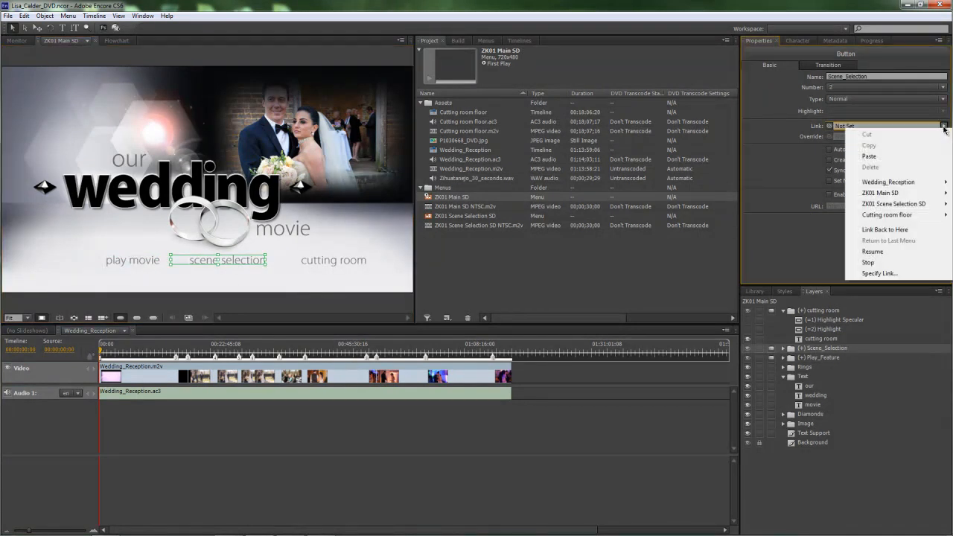
{"action": "mouse_move", "coordinate": [887, 194]}
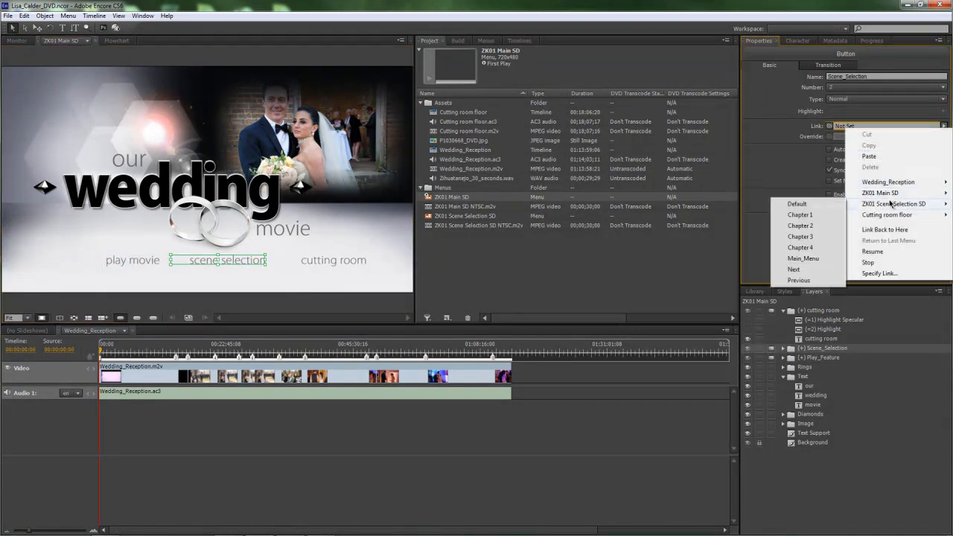
{"action": "left_click", "coordinate": [812, 205]}
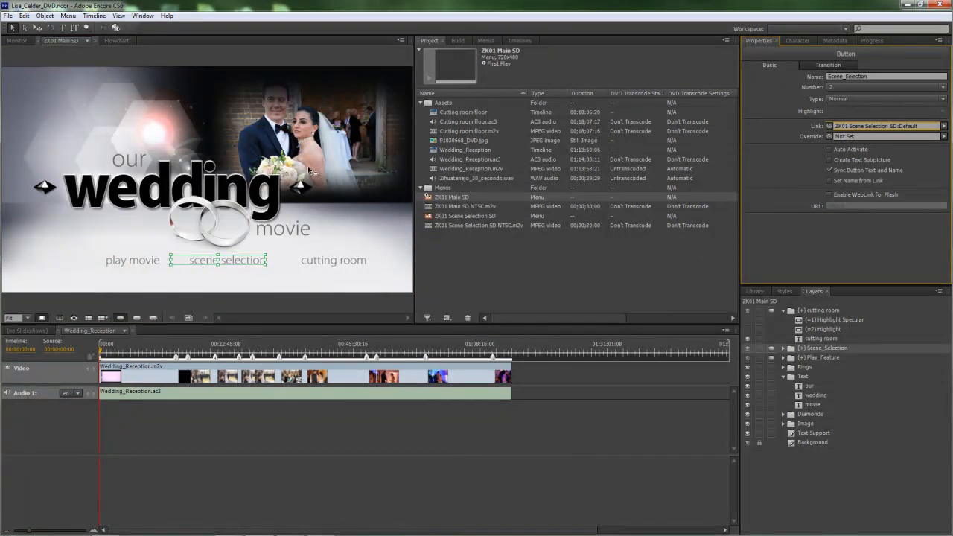
Step: Link the cutting room button to Cutting room floor Chapter 1
{"action": "left_click", "coordinate": [351, 264]}
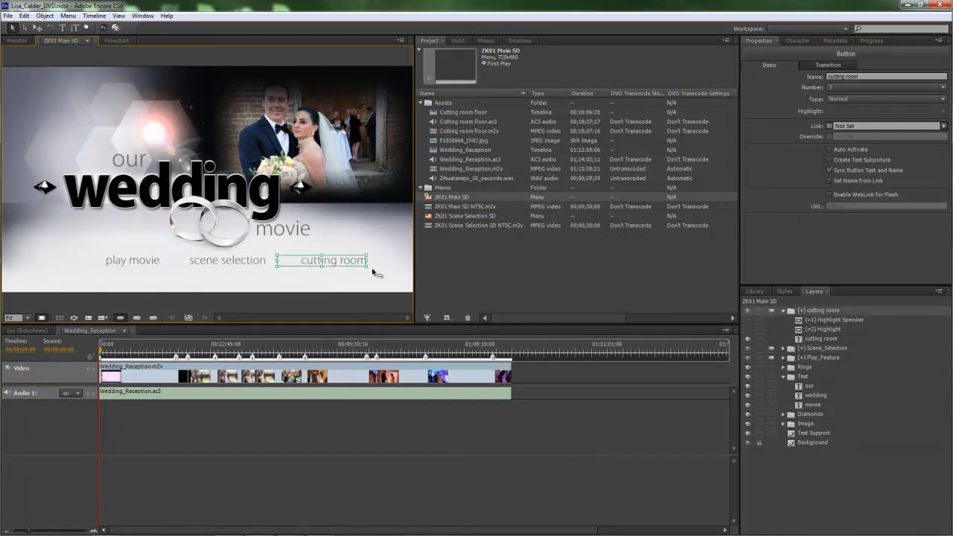
{"action": "left_click", "coordinate": [944, 128]}
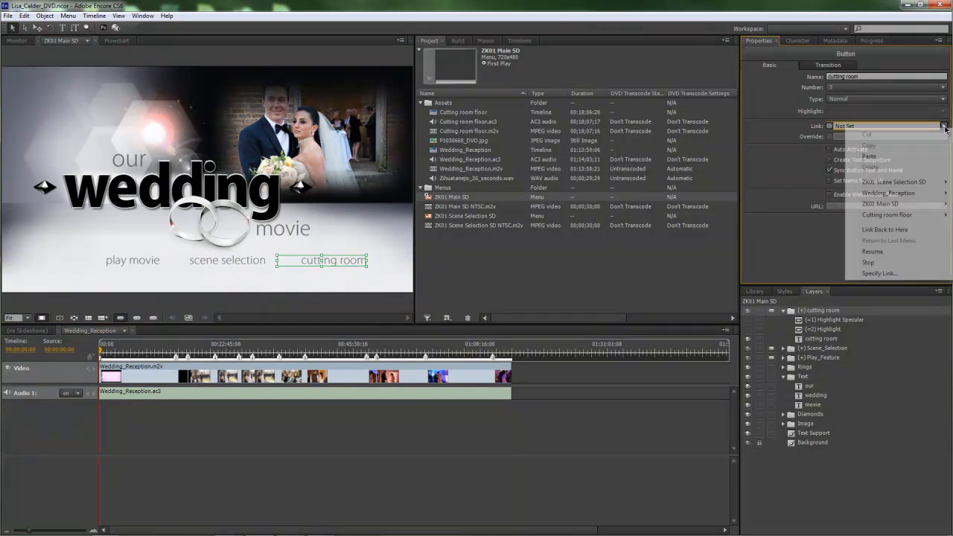
{"action": "mouse_move", "coordinate": [877, 216]}
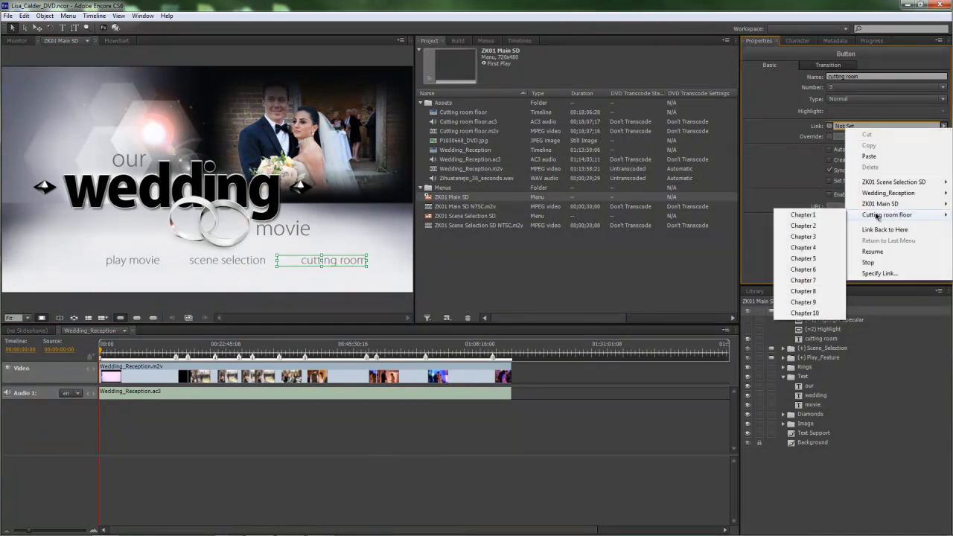
{"action": "left_click", "coordinate": [819, 215]}
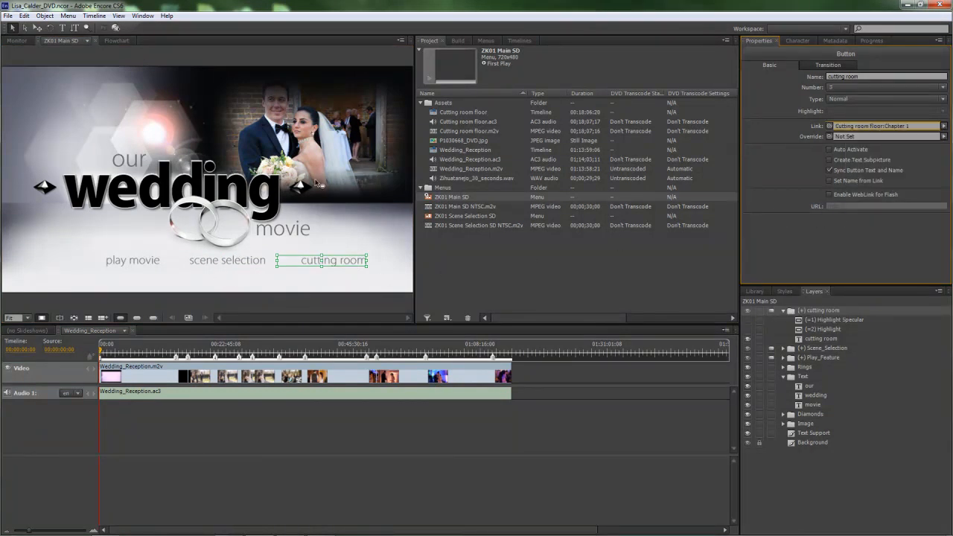
Step: Open ZK01 Scene Selection SD and link its main menu button to ZK01 Main SD Default
{"action": "double_click", "coordinate": [450, 216]}
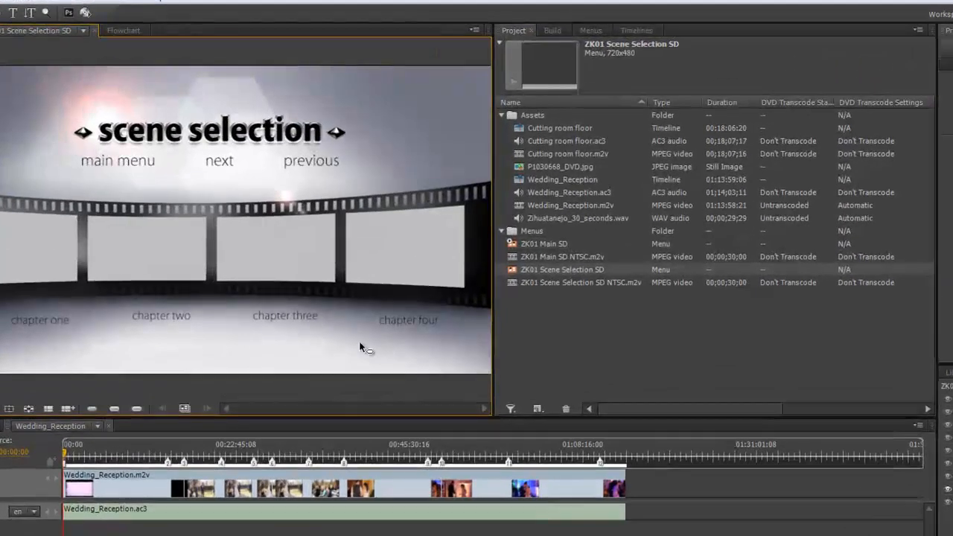
{"action": "left_click", "coordinate": [134, 164]}
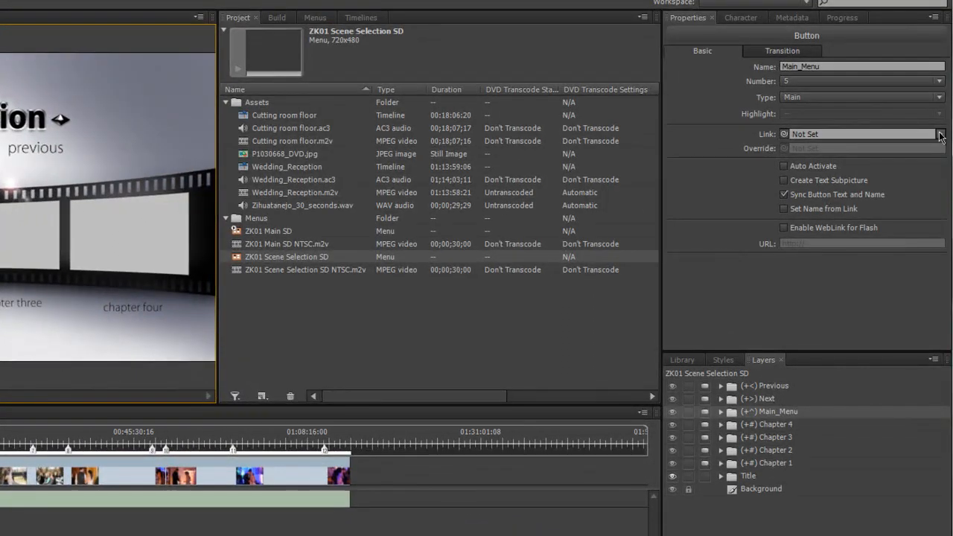
{"action": "left_click", "coordinate": [941, 135]}
{"action": "mouse_move", "coordinate": [854, 240]}
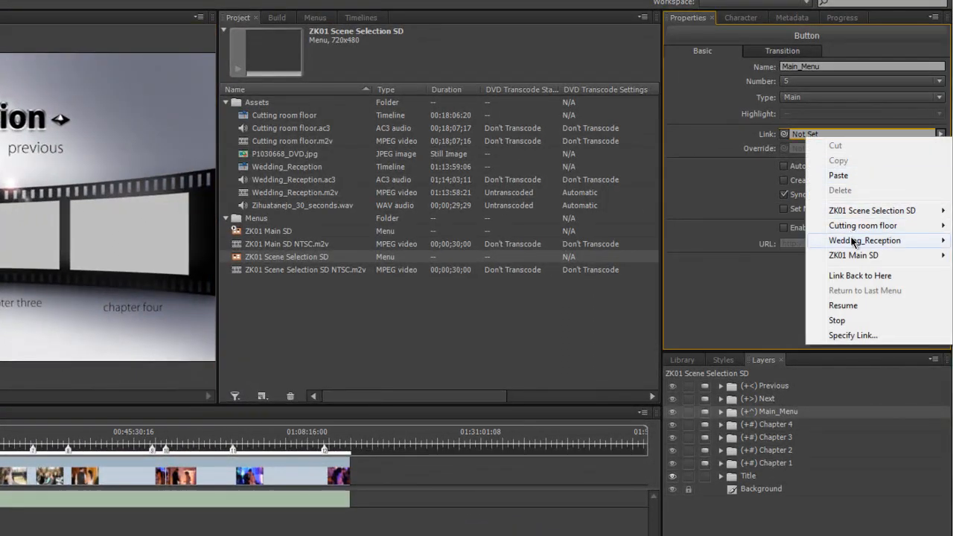
{"action": "mouse_move", "coordinate": [854, 257]}
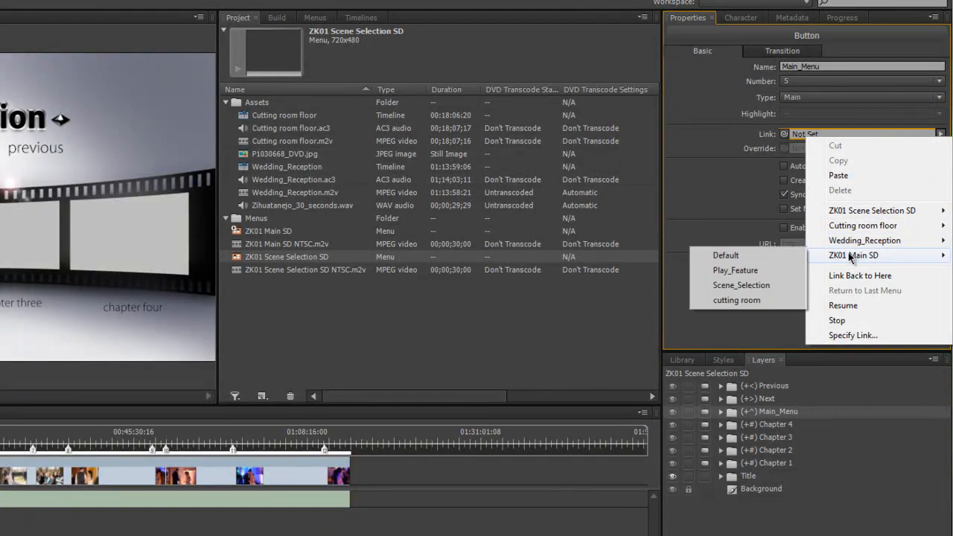
{"action": "left_click", "coordinate": [721, 255]}
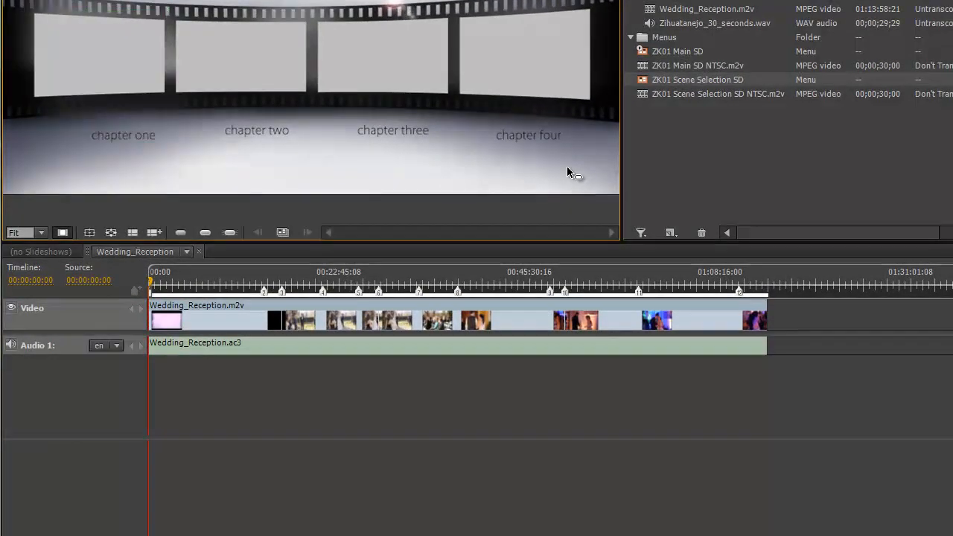
Step: Enable Set Name from Link on all four chapter buttons
{"action": "left_click_drag", "start_coordinate": [567, 166], "coordinate": [75, 53]}
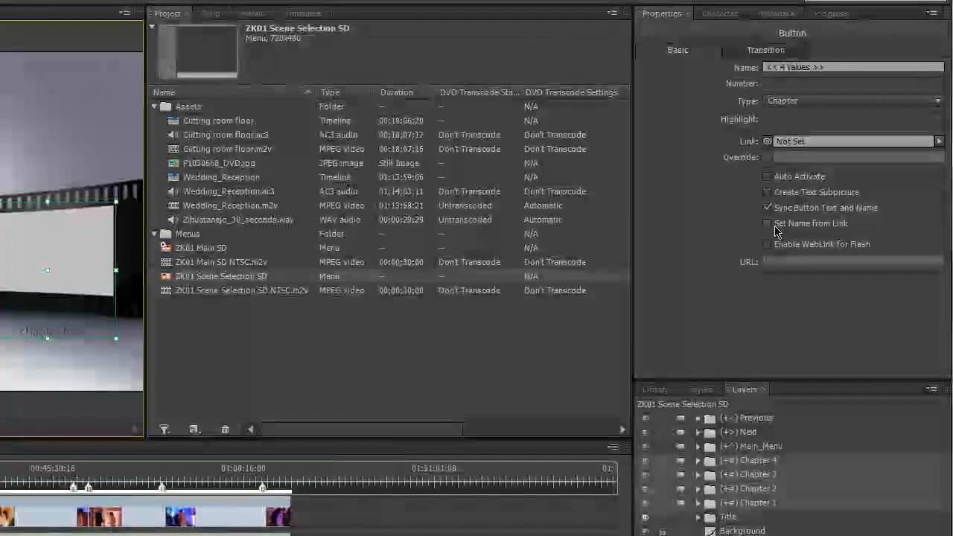
{"action": "left_click", "coordinate": [770, 224]}
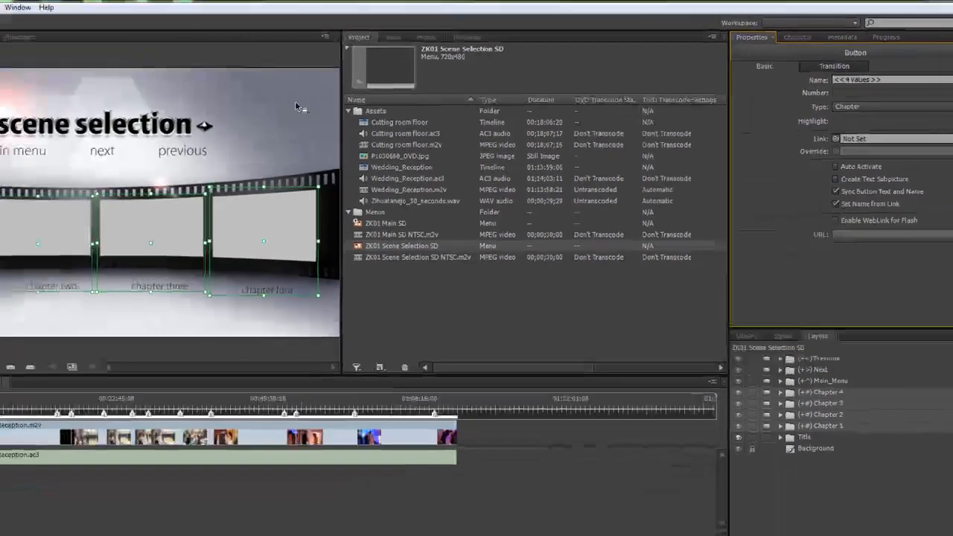
{"action": "left_click", "coordinate": [100, 109]}
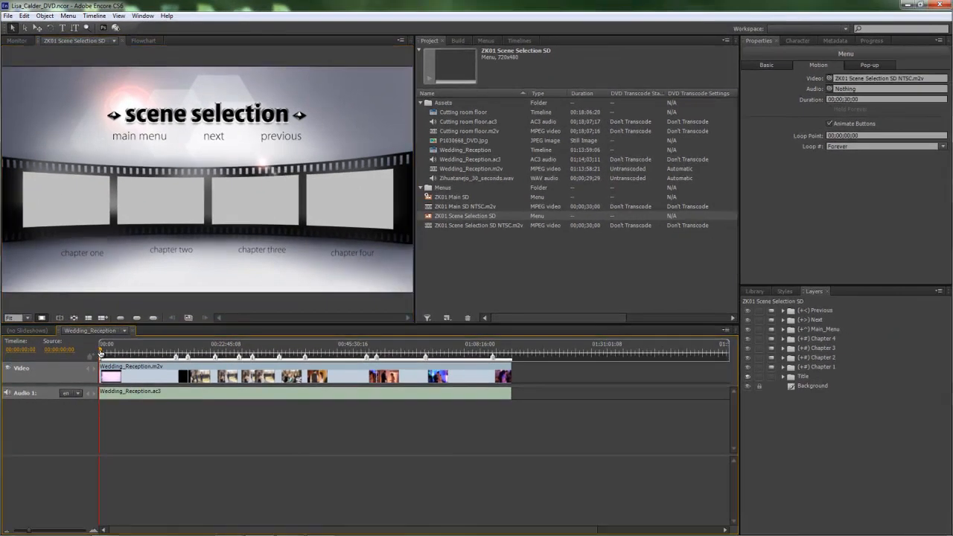
Step: Scrub Wedding_Reception to 00:00:26:16 and make that frame the Begin chapter's poster
{"action": "left_click", "coordinate": [107, 370]}
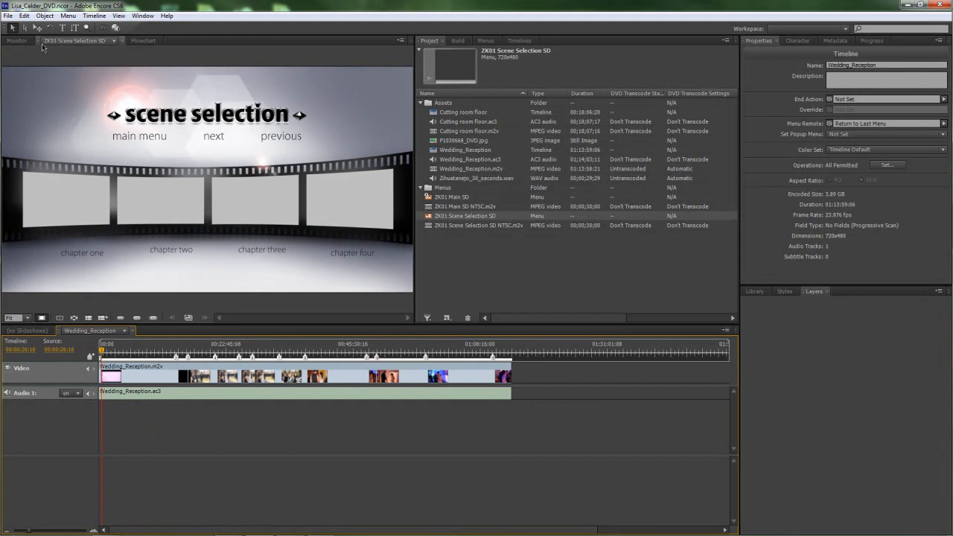
{"action": "left_click", "coordinate": [17, 42]}
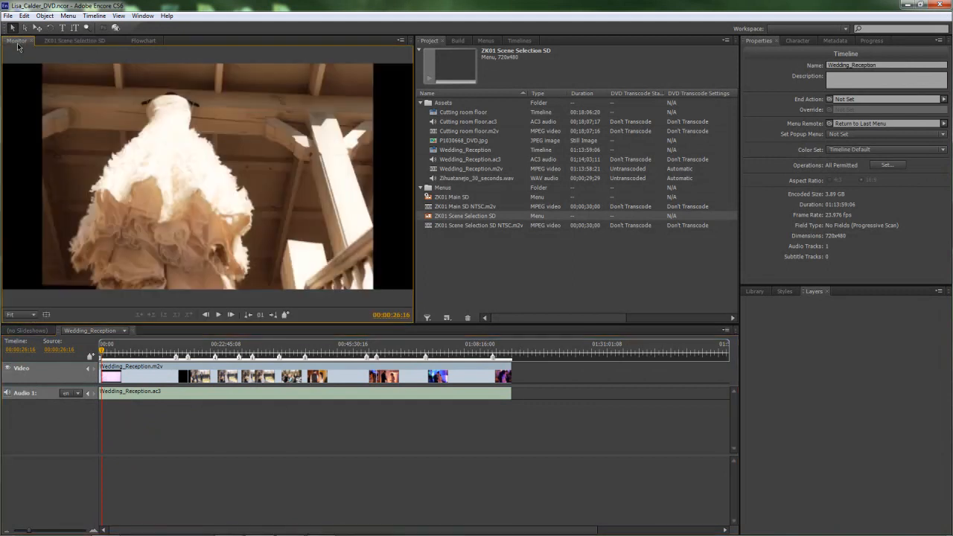
{"action": "left_click", "coordinate": [100, 353]}
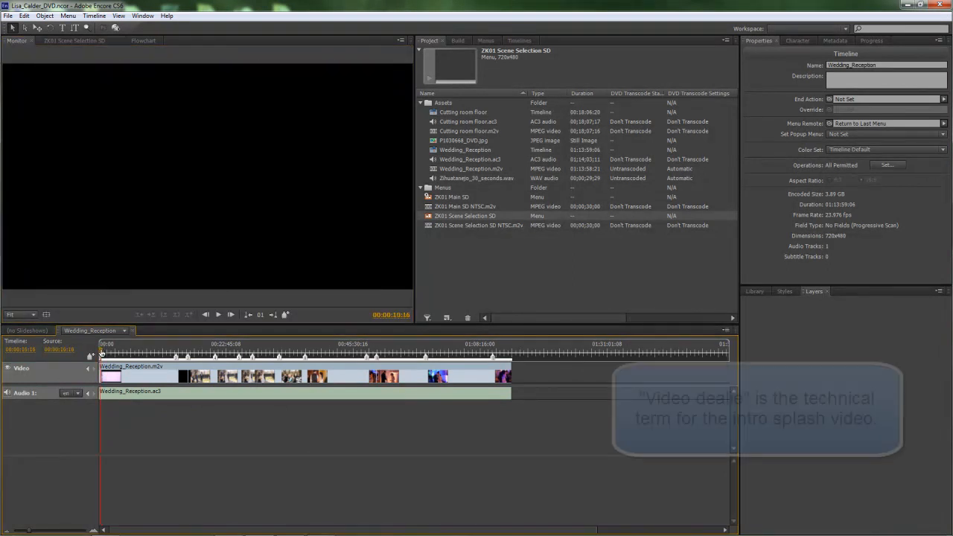
{"action": "left_click_drag", "start_coordinate": [101, 354], "coordinate": [106, 356]}
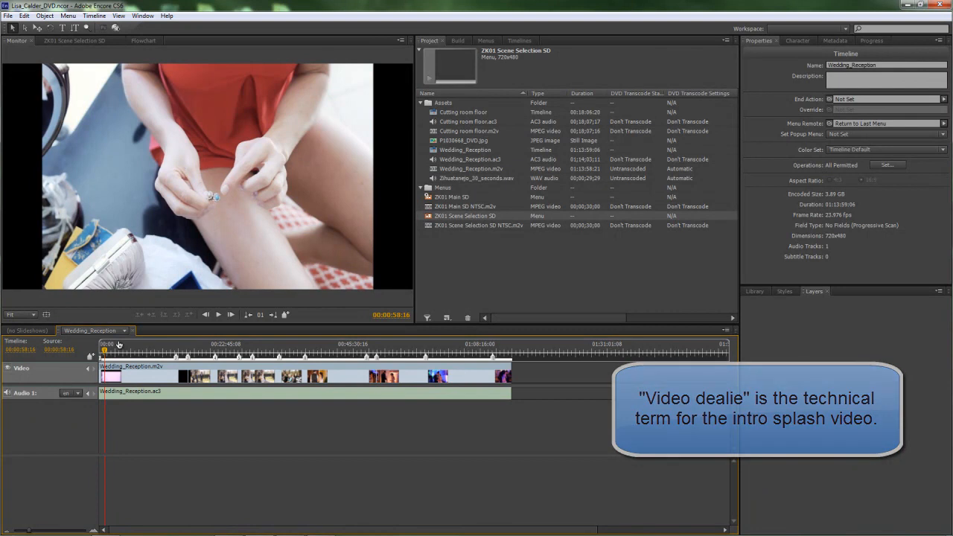
{"action": "left_click_drag", "start_coordinate": [106, 355], "coordinate": [102, 354]}
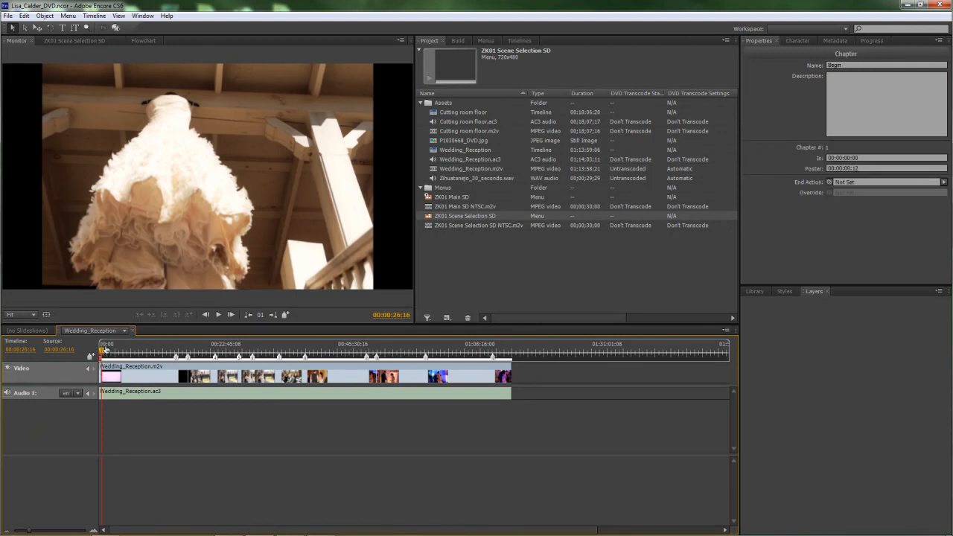
{"action": "left_click", "coordinate": [94, 16]}
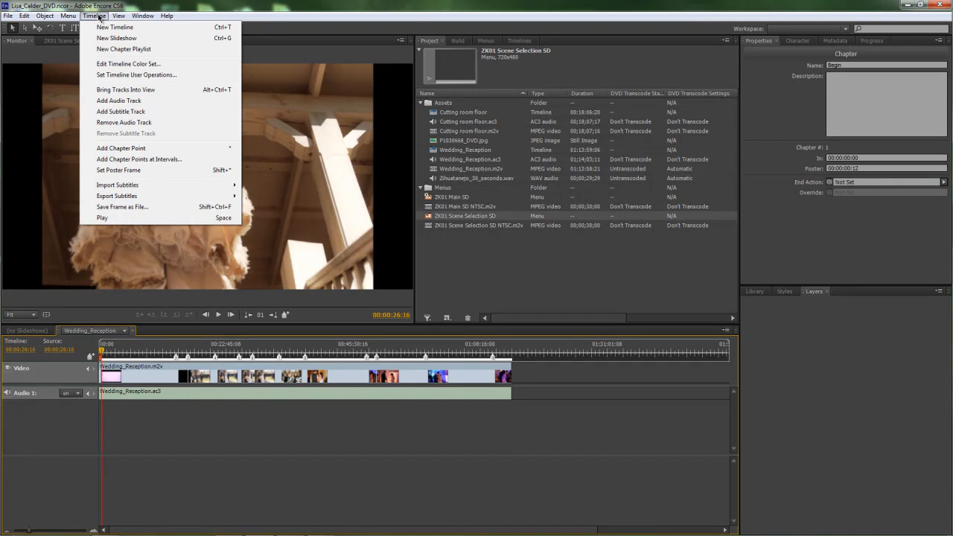
{"action": "left_click", "coordinate": [124, 171]}
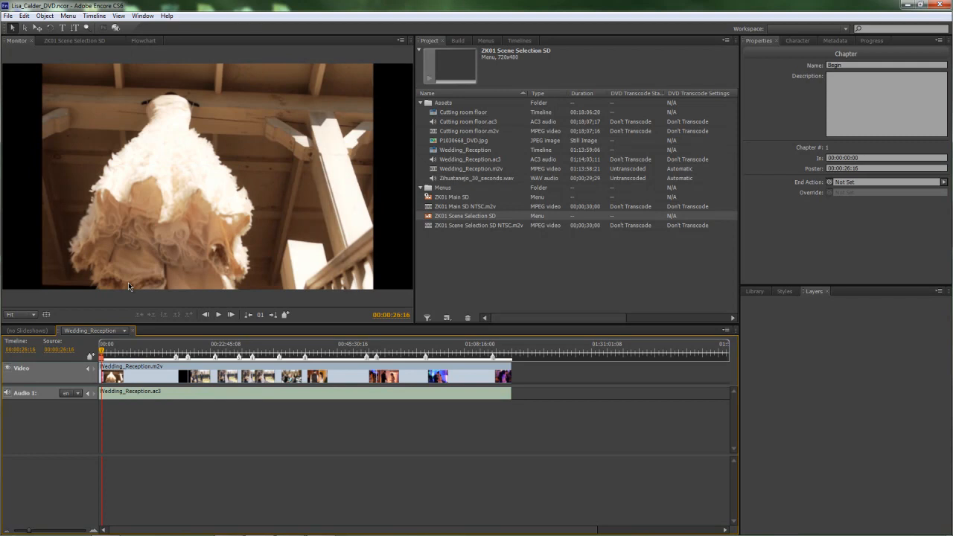
Step: Attach the Begin chapter to the scene selection menu's first chapter thumbnail
{"action": "left_click", "coordinate": [69, 40]}
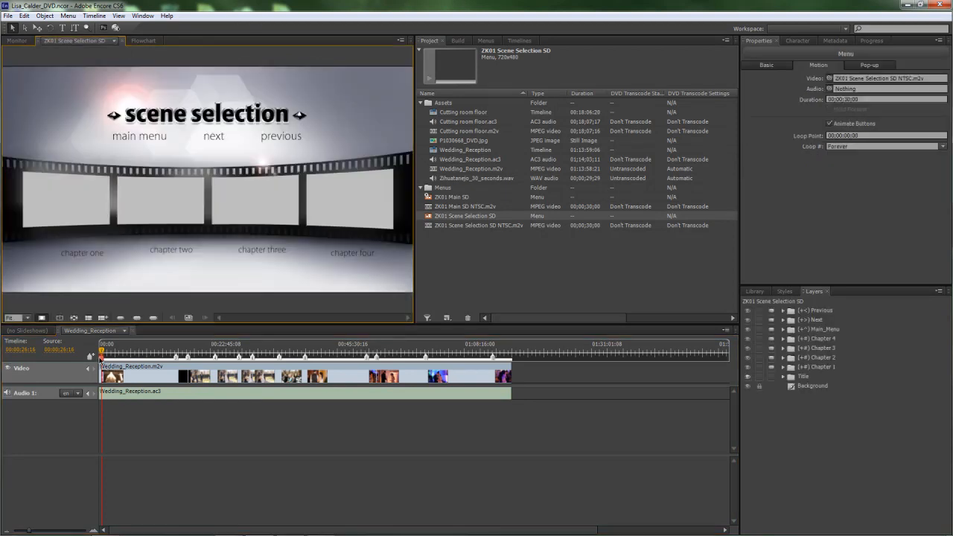
{"action": "left_click", "coordinate": [102, 360]}
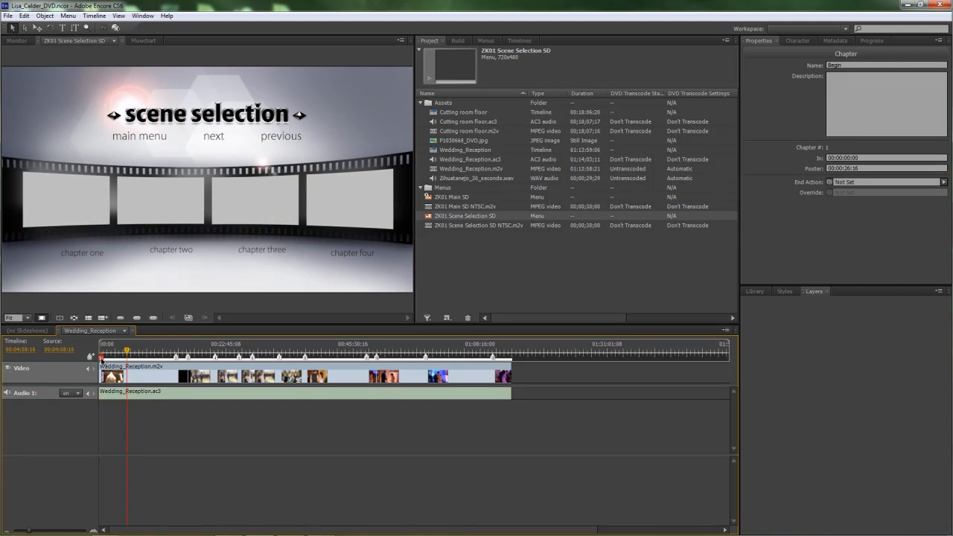
{"action": "left_click_drag", "start_coordinate": [101, 360], "coordinate": [64, 199]}
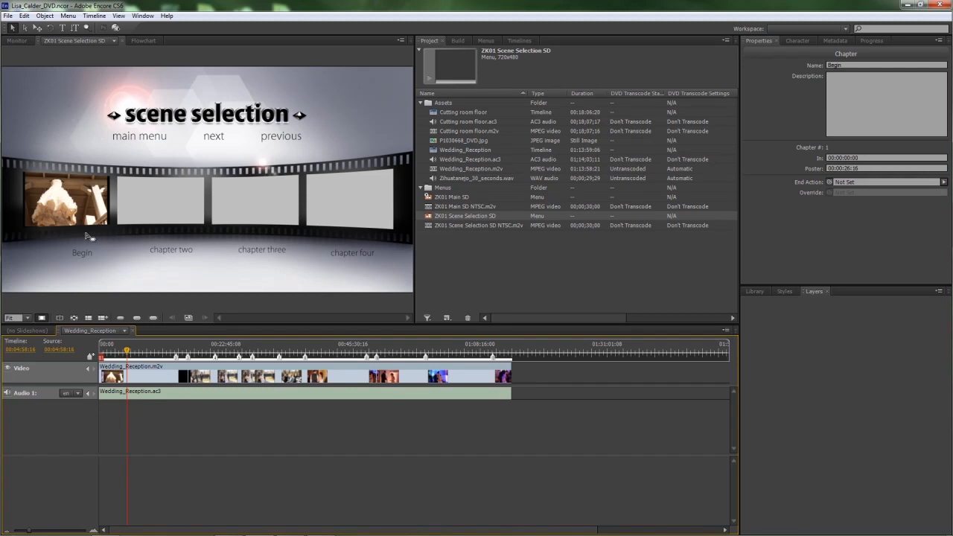
Step: Set the ZK01 Scene Selection SD menu's audio to Zihuatanejo_30_seconds.wav
{"action": "left_click", "coordinate": [369, 122]}
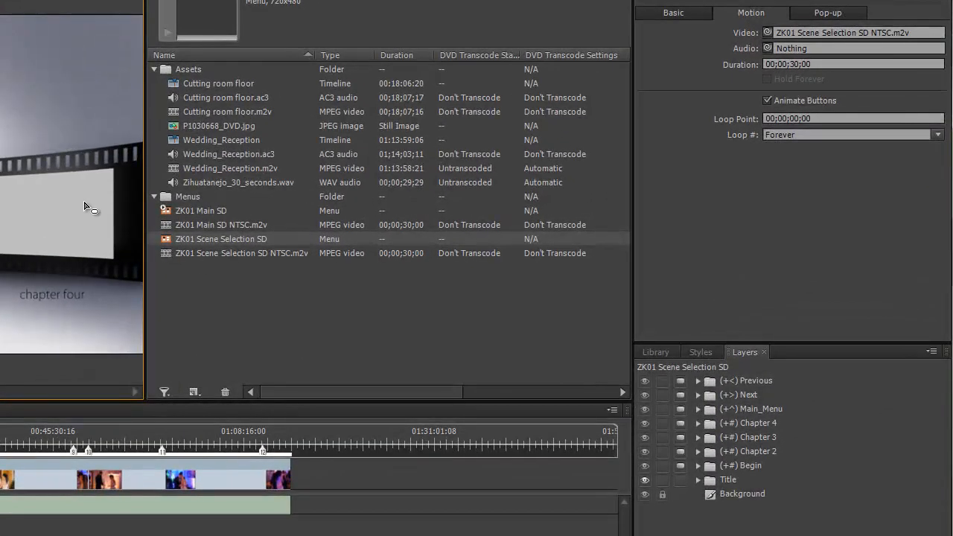
{"action": "left_click", "coordinate": [206, 243]}
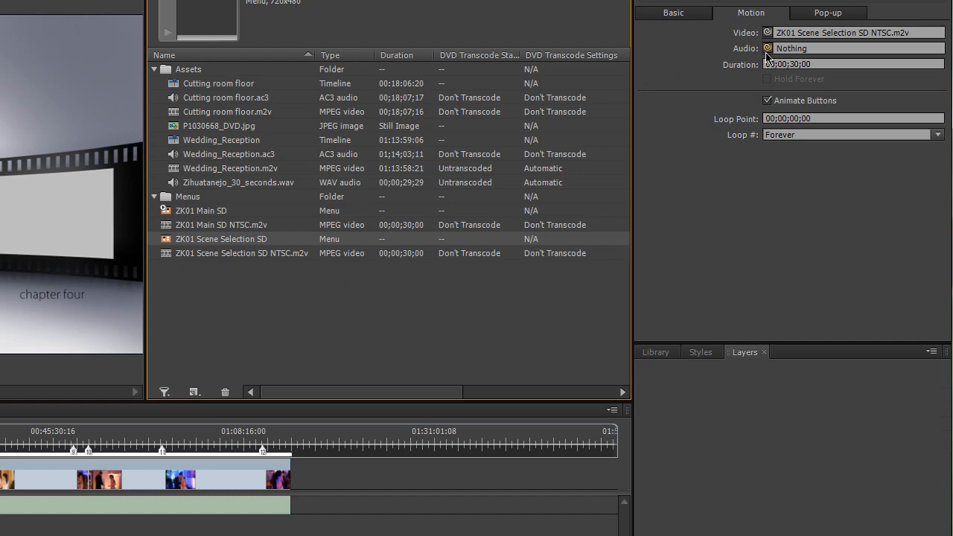
{"action": "left_click_drag", "start_coordinate": [768, 51], "coordinate": [237, 188]}
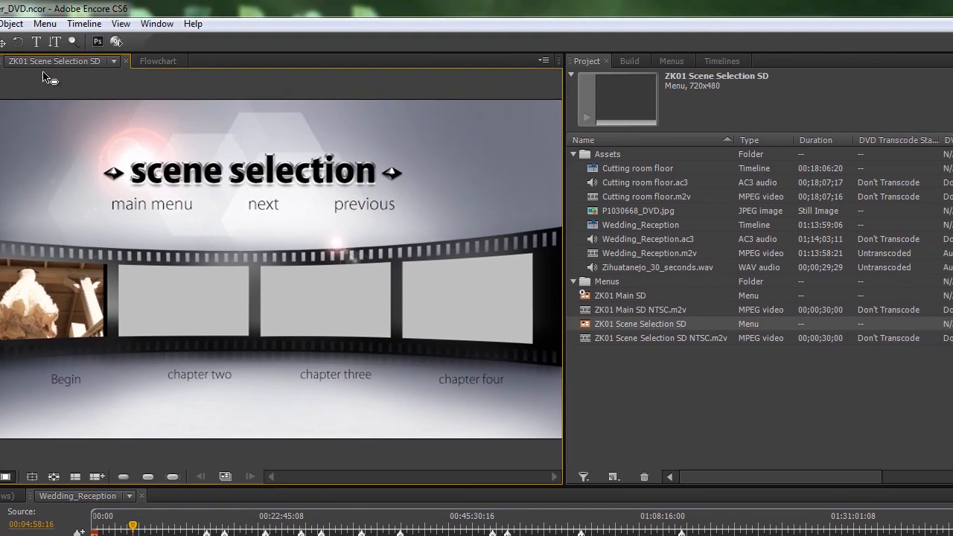
Step: Create Chapter Index to generate Scene Selection SD 1–3, then view SD 2 and SD 3
{"action": "left_click", "coordinate": [44, 23]}
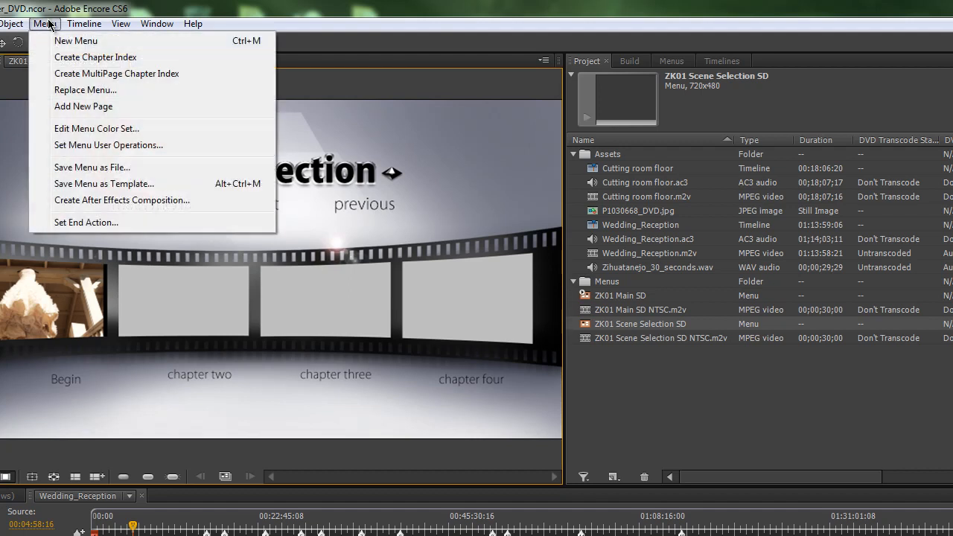
{"action": "left_click", "coordinate": [69, 60]}
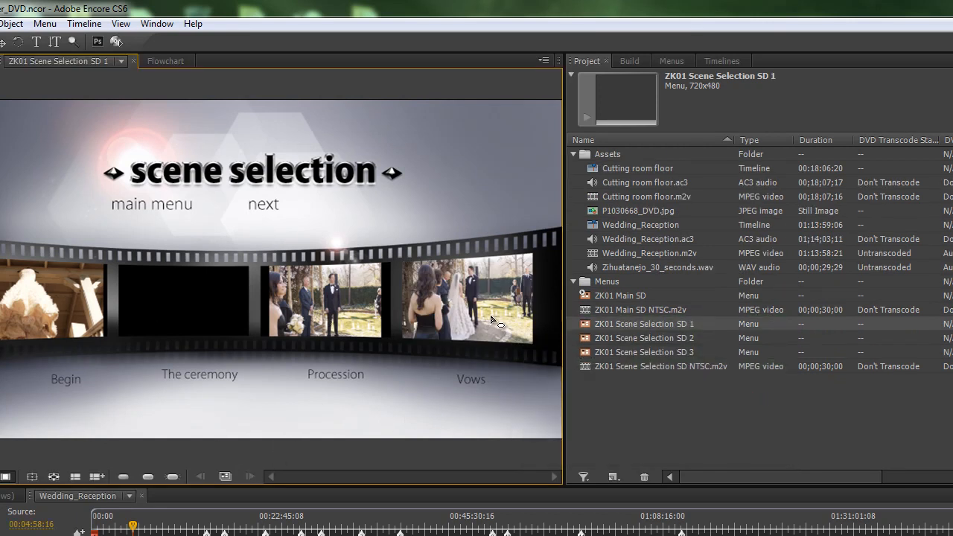
{"action": "double_click", "coordinate": [665, 340]}
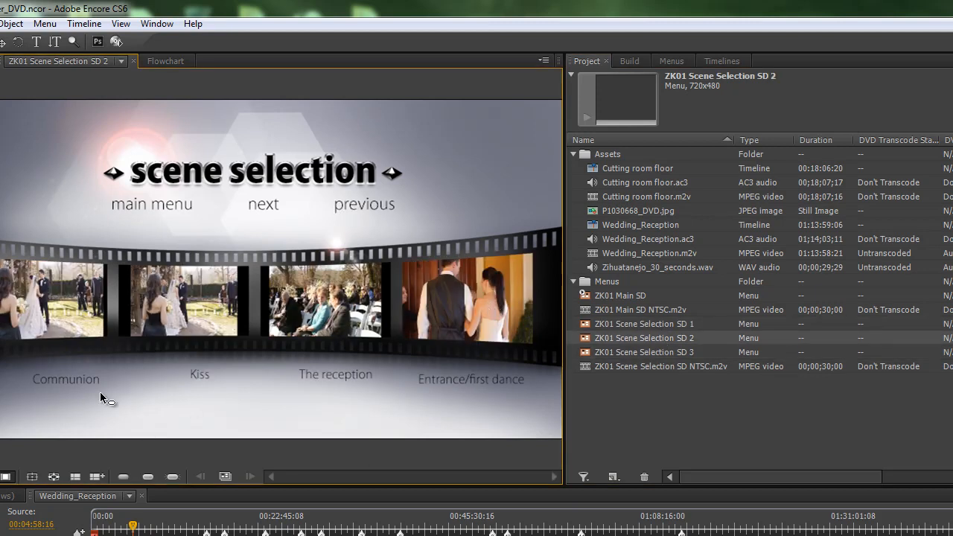
{"action": "double_click", "coordinate": [654, 356]}
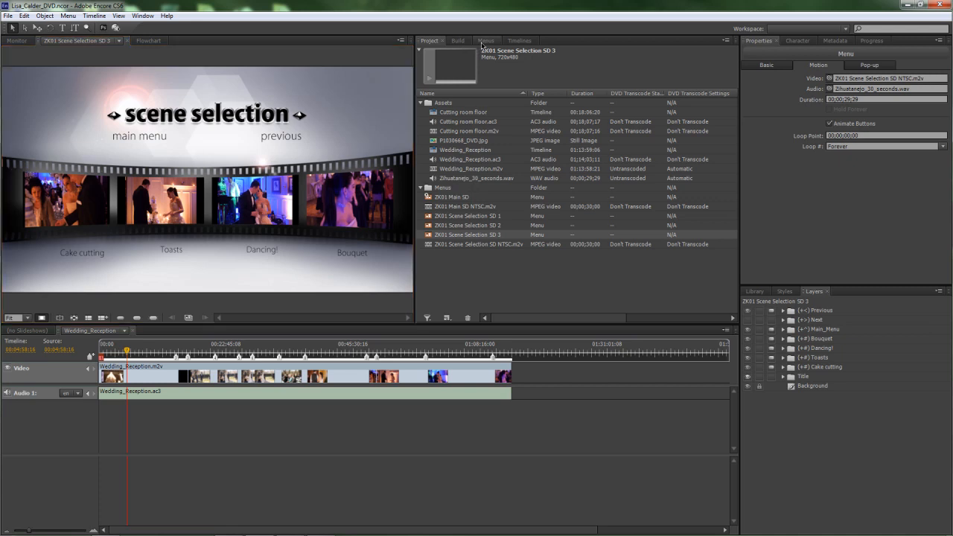
Step: Set the Cutting room floor timeline's end action to ZK01 Main SD:Default
{"action": "left_click", "coordinate": [519, 40]}
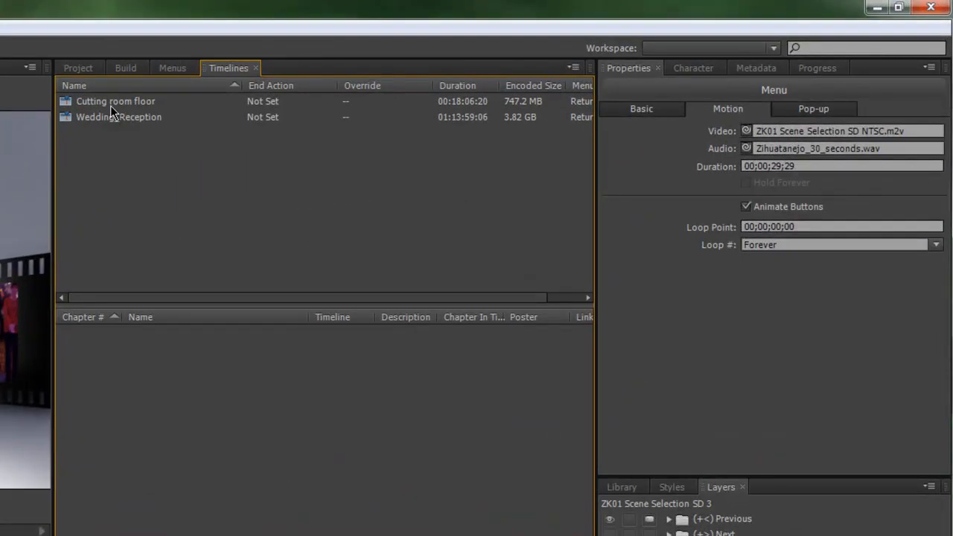
{"action": "left_click", "coordinate": [158, 98]}
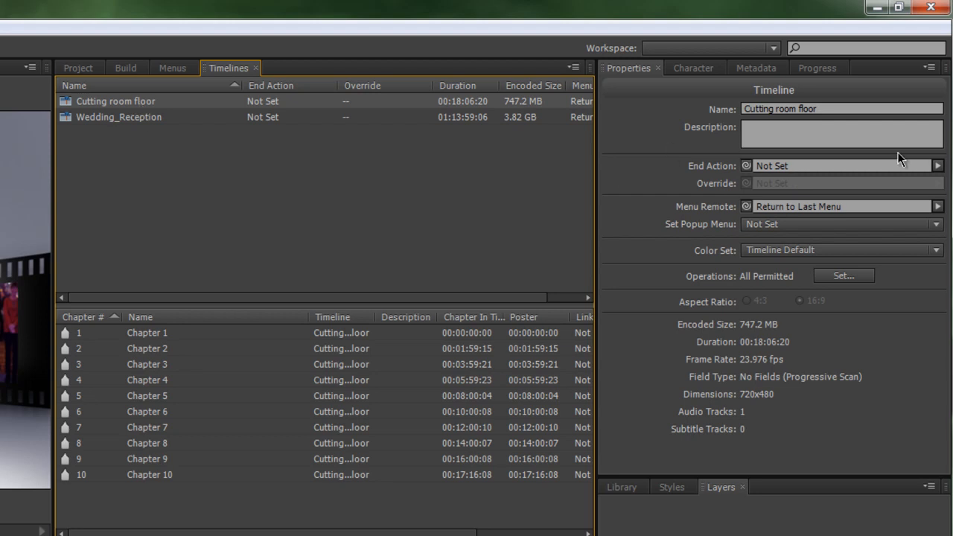
{"action": "left_click", "coordinate": [937, 165]}
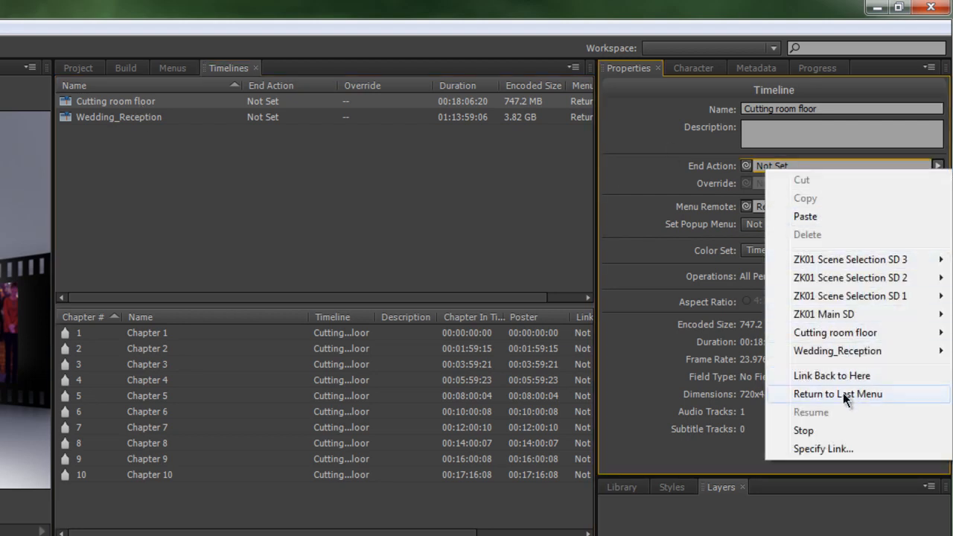
{"action": "mouse_move", "coordinate": [851, 292]}
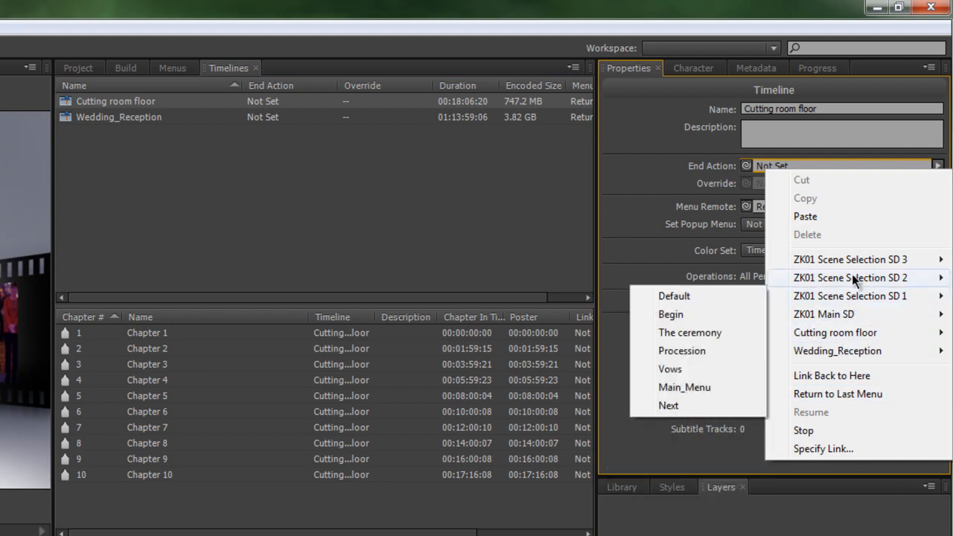
{"action": "mouse_move", "coordinate": [847, 315]}
{"action": "left_click", "coordinate": [735, 314]}
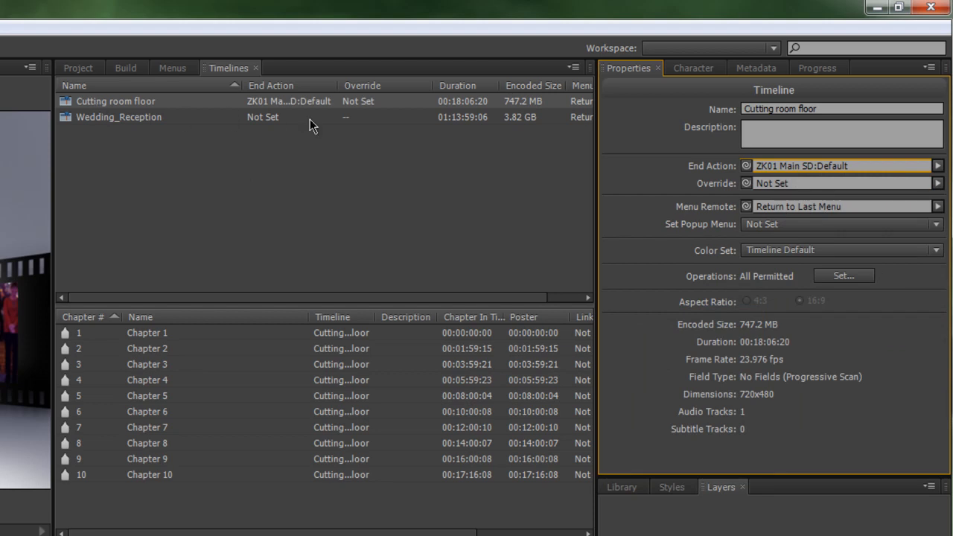
Step: Set the Wedding_Reception timeline's end action to ZK01 Main SD:cutting room
{"action": "left_click", "coordinate": [158, 119]}
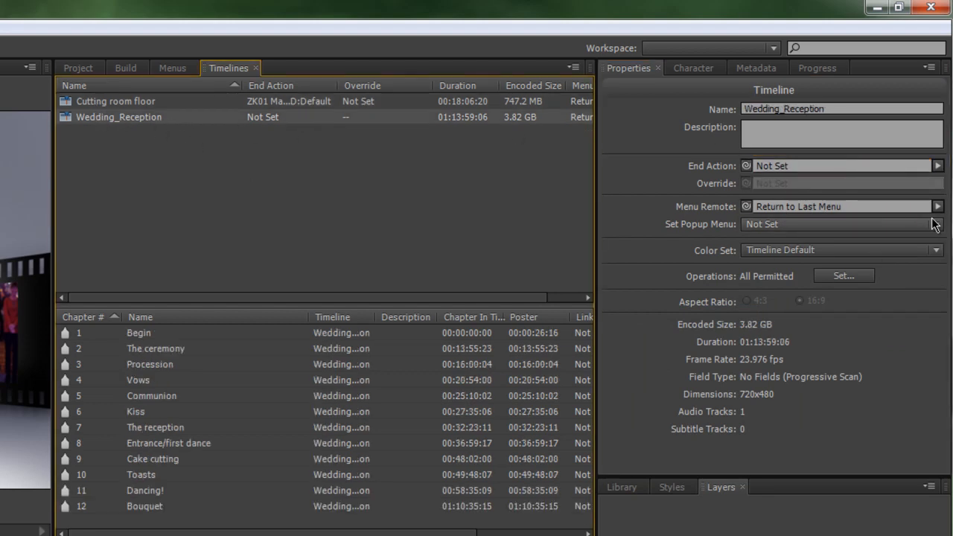
{"action": "left_click", "coordinate": [938, 166]}
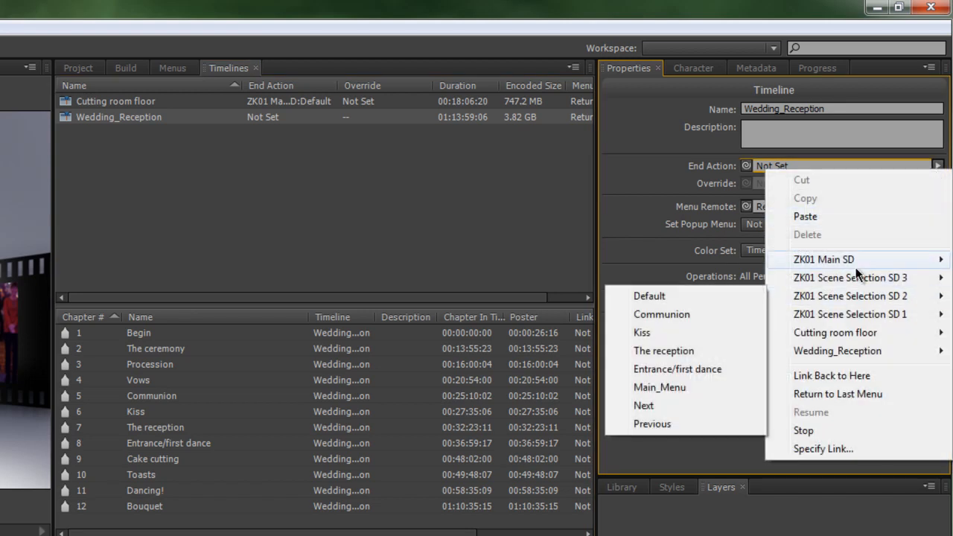
{"action": "mouse_move", "coordinate": [856, 262]}
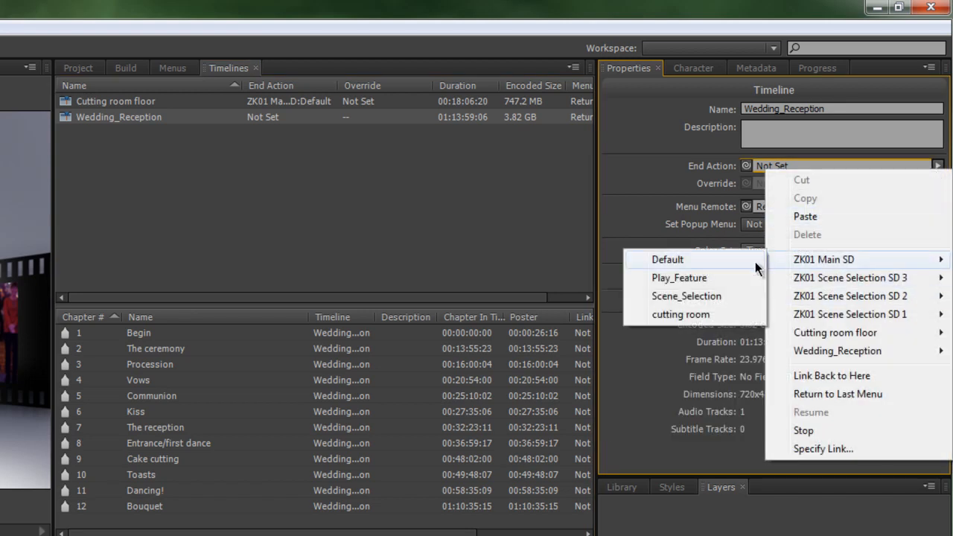
{"action": "left_click", "coordinate": [685, 314]}
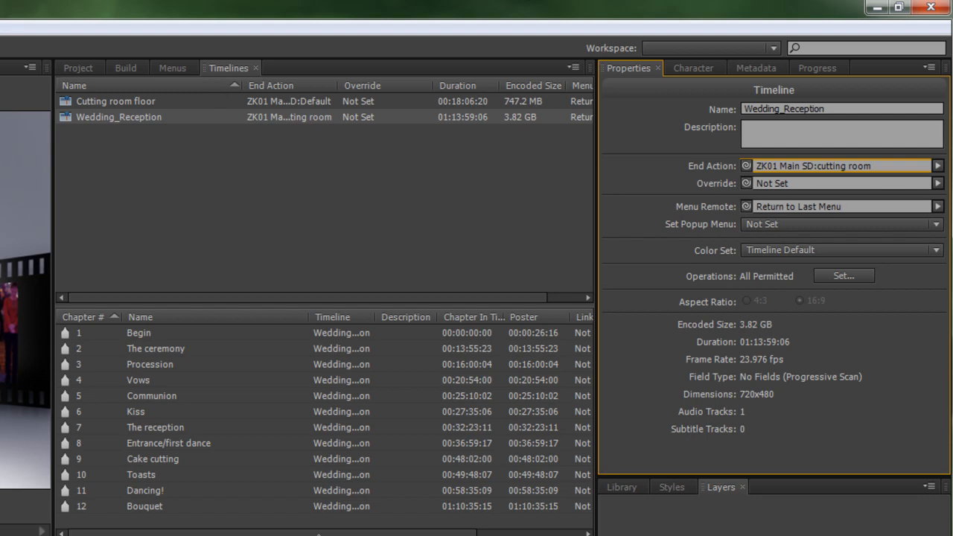
{"action": "left_click", "coordinate": [126, 68]}
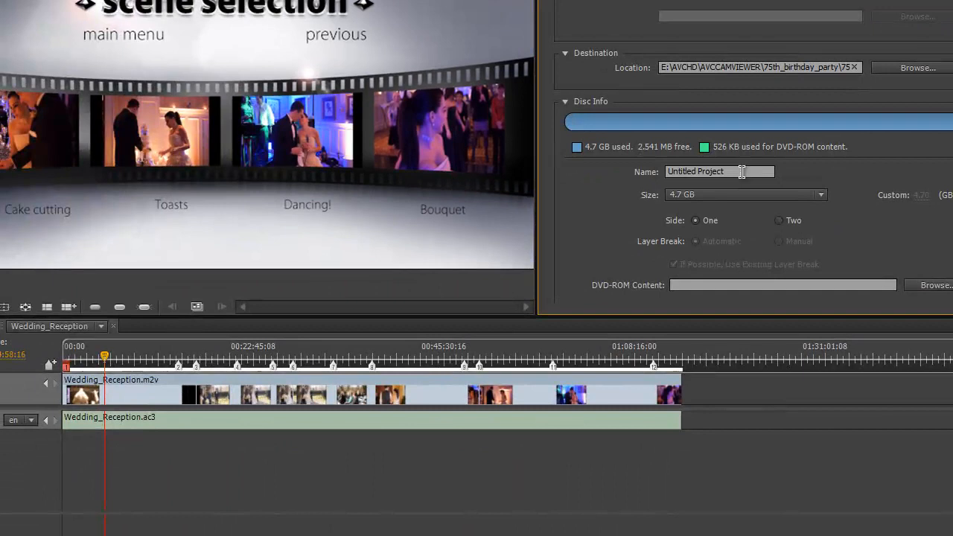
Step: Replace the Untitled Project disc name with the couple's name followed by _DVD
{"action": "left_click", "coordinate": [742, 172]}
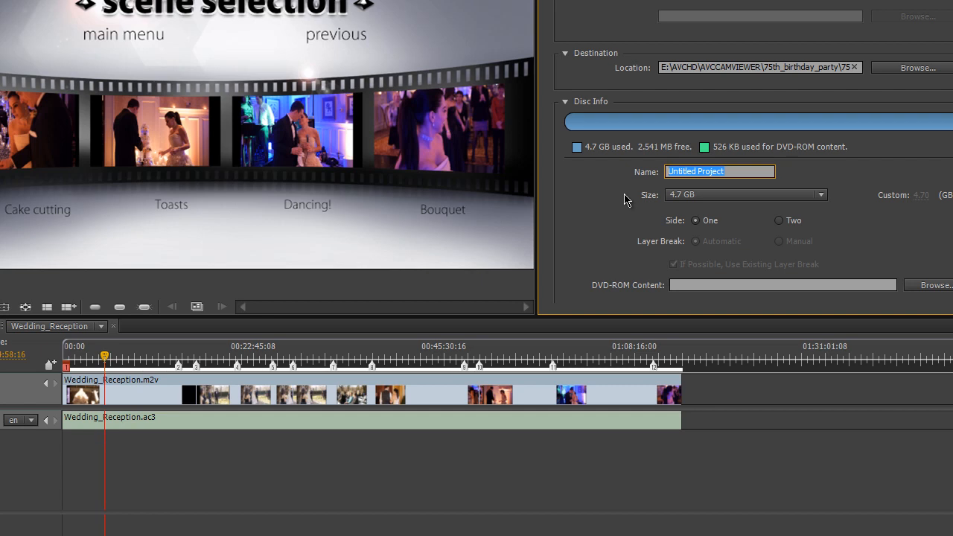
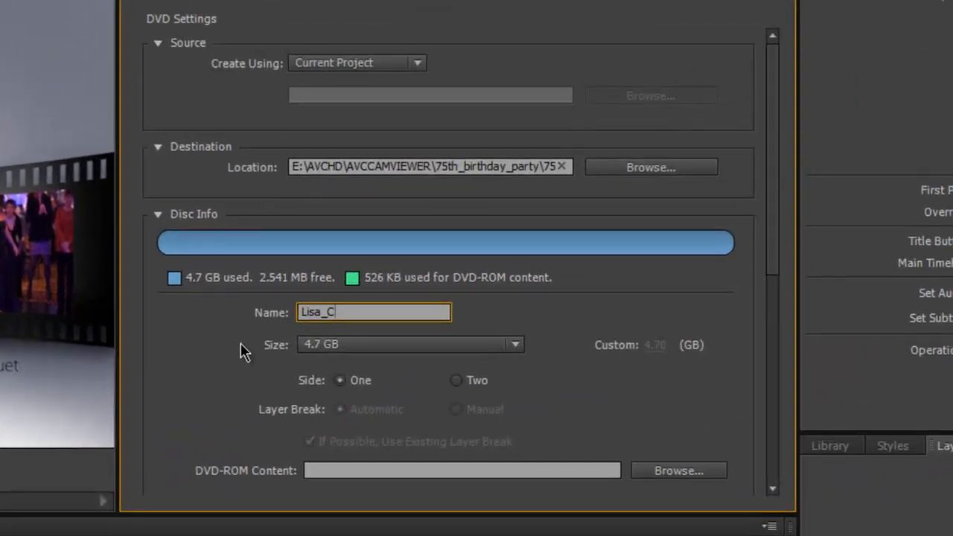
{"action": "left_click", "coordinate": [544, 315]}
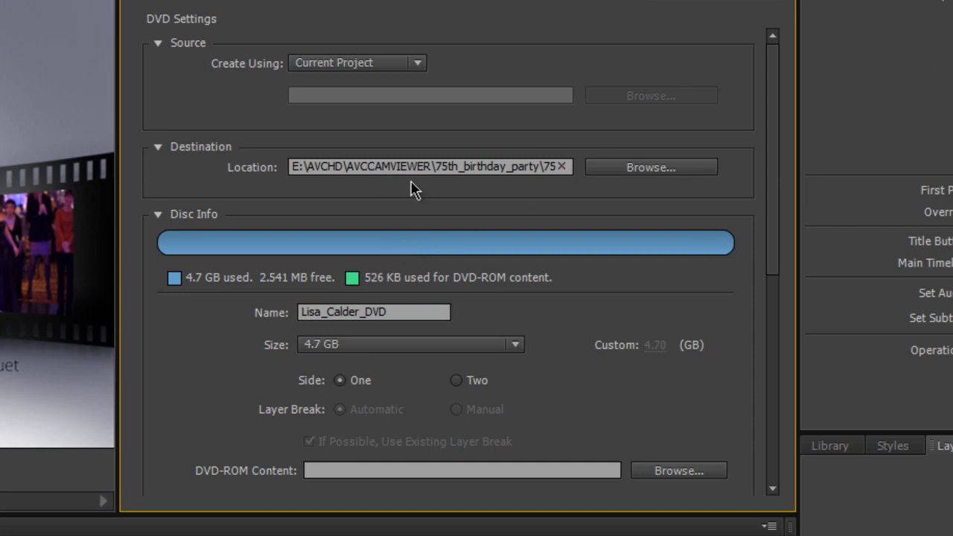
Step: Save the DVD image file into the client's folder under E:\AVCHD\AVCCAMVIEWER
{"action": "left_click", "coordinate": [627, 176]}
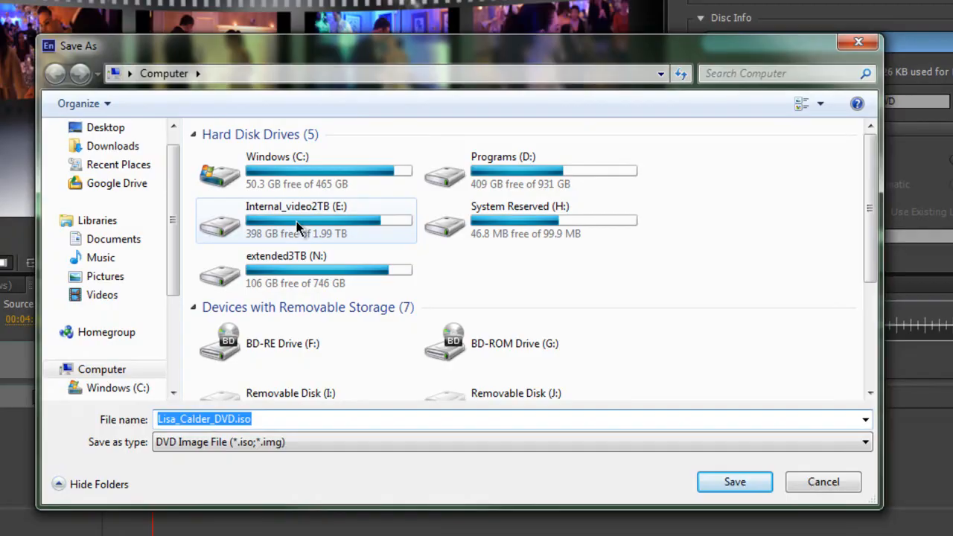
{"action": "left_click", "coordinate": [296, 227]}
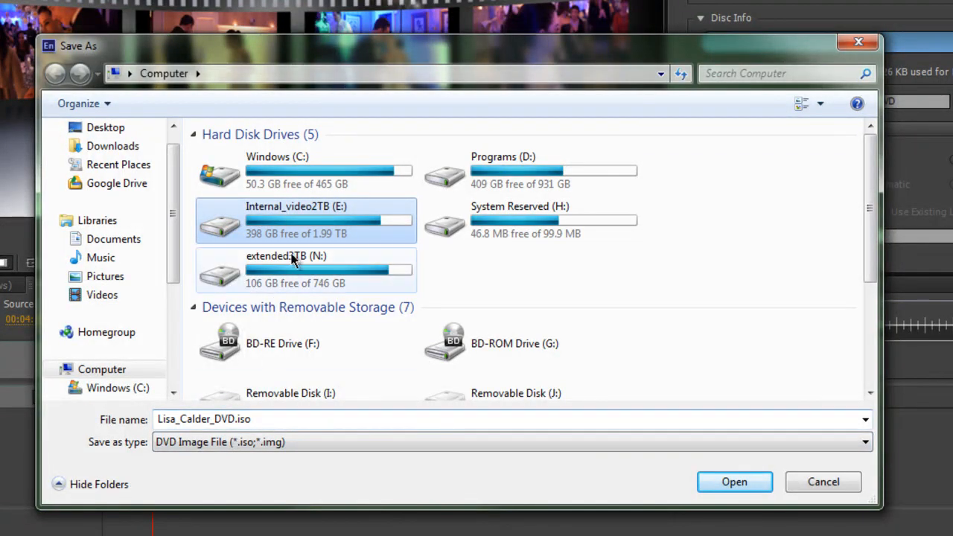
{"action": "double_click", "coordinate": [293, 236]}
{"action": "left_click", "coordinate": [250, 200]}
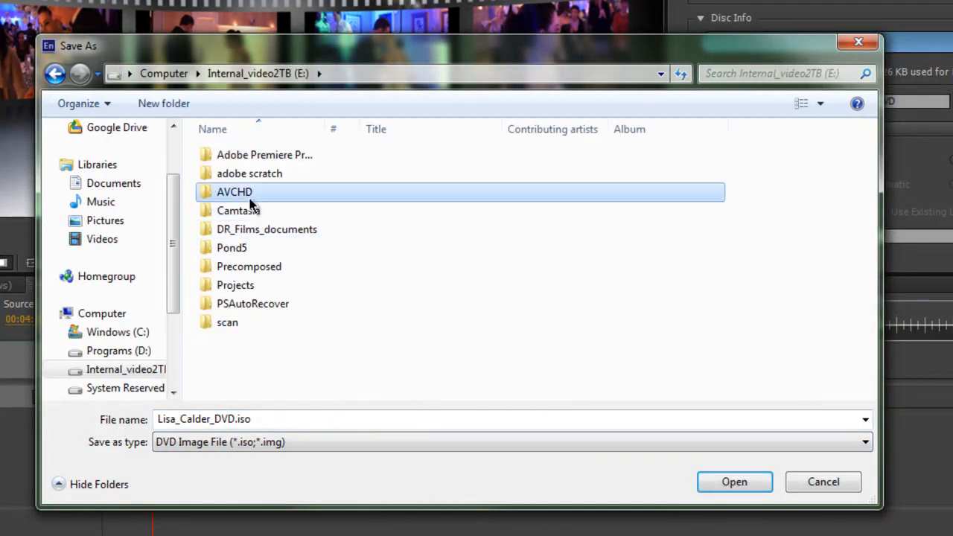
{"action": "double_click", "coordinate": [250, 197]}
{"action": "double_click", "coordinate": [270, 176]}
{"action": "scroll", "coordinate": [393, 330], "scroll_direction": "down", "scroll_amount": 4}
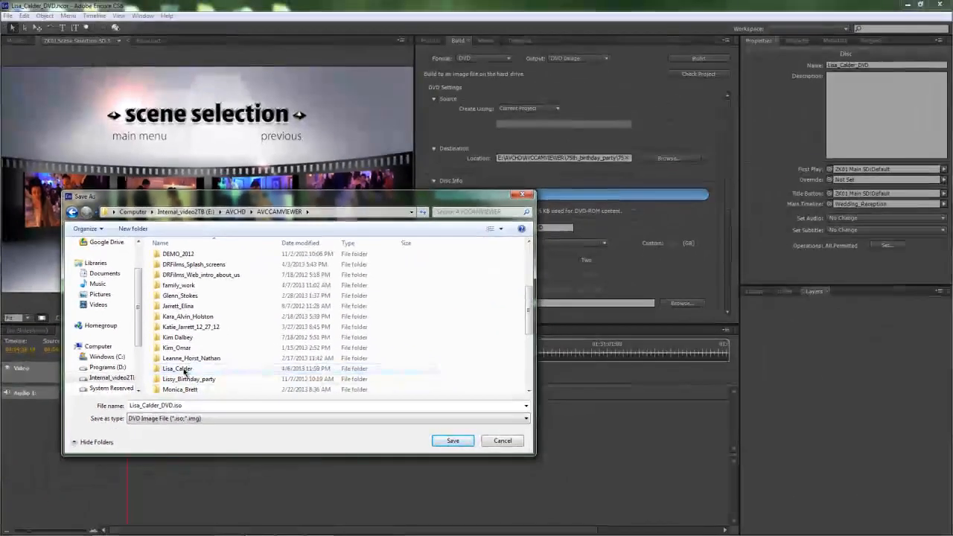
{"action": "double_click", "coordinate": [210, 360]}
{"action": "left_click", "coordinate": [594, 461]}
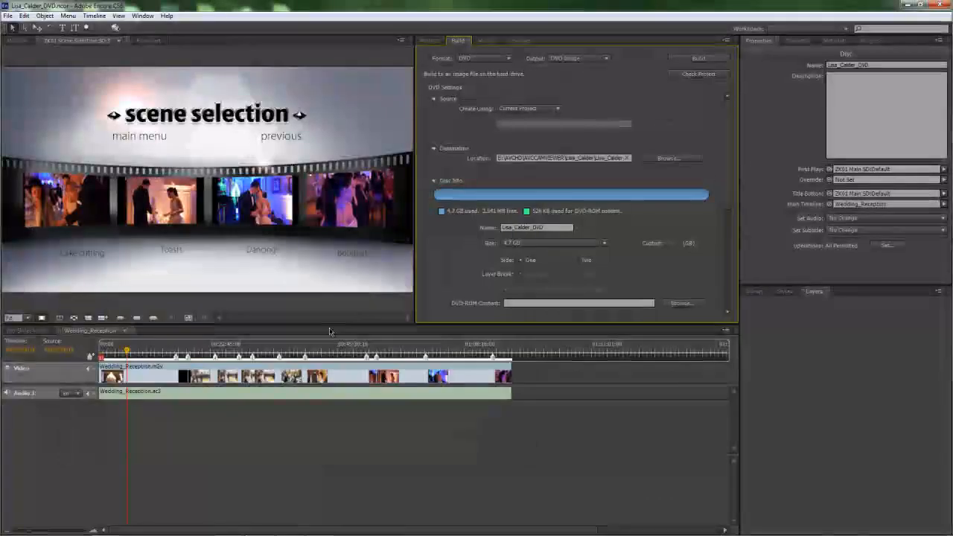
Step: Run Check Project, confirm no problems are found, and save the project
{"action": "left_click", "coordinate": [696, 74]}
{"action": "left_click", "coordinate": [330, 87]}
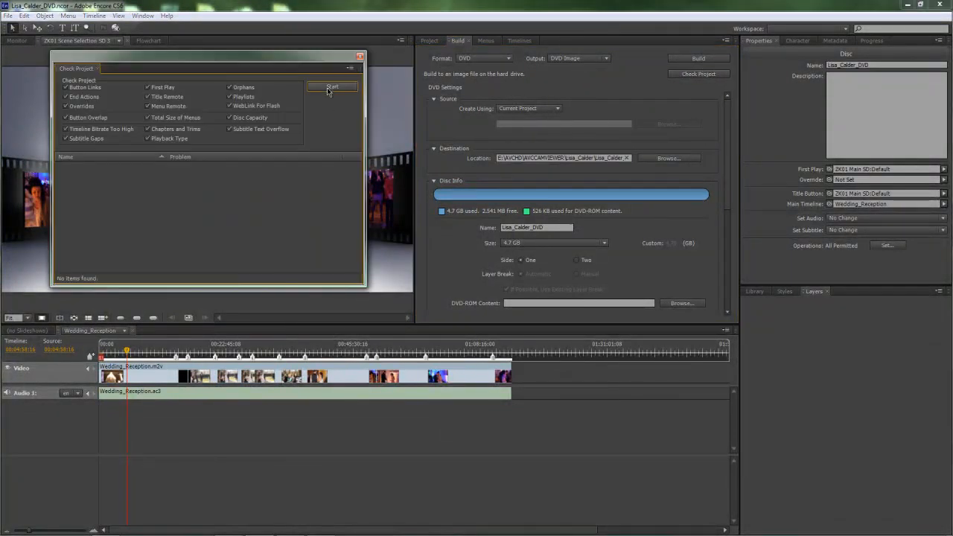
{"action": "left_click", "coordinate": [359, 57]}
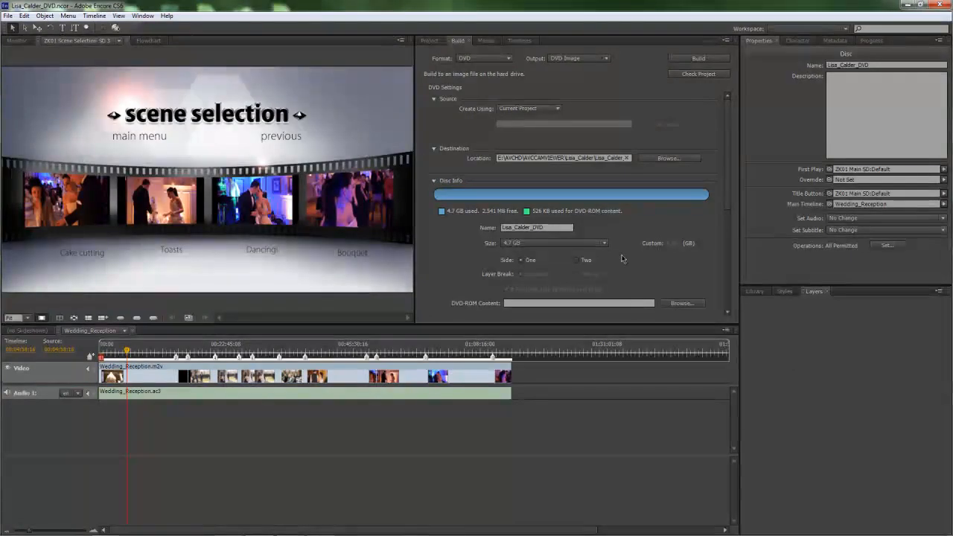
{"action": "left_click", "coordinate": [7, 16]}
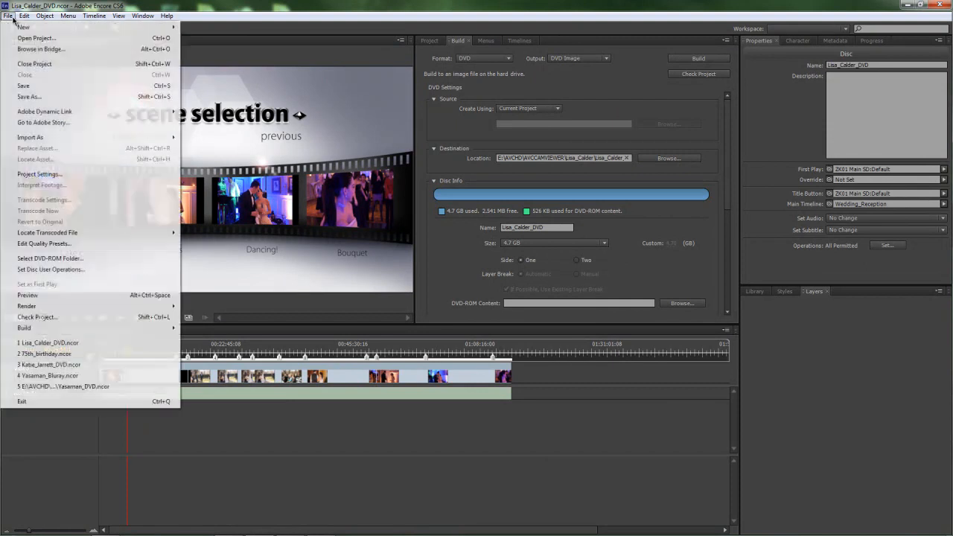
{"action": "left_click", "coordinate": [23, 86]}
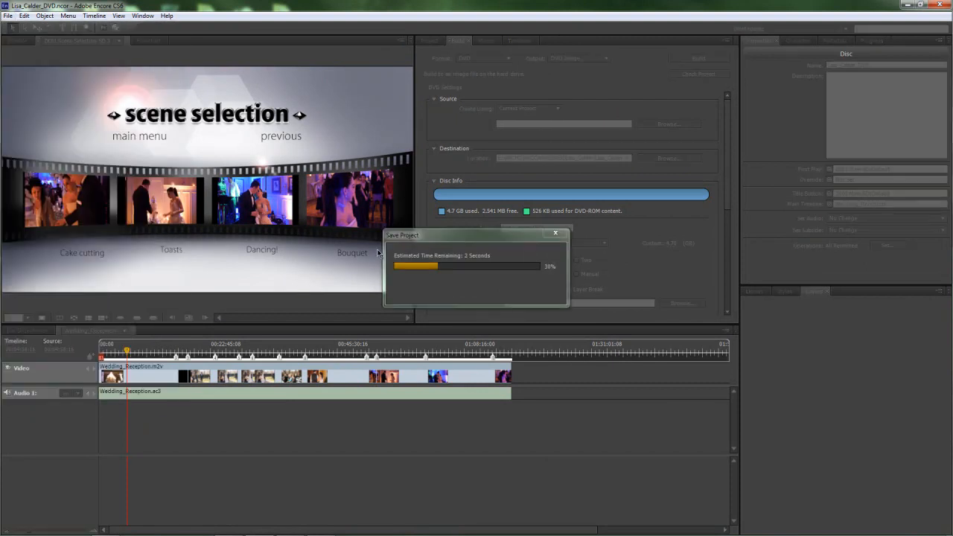